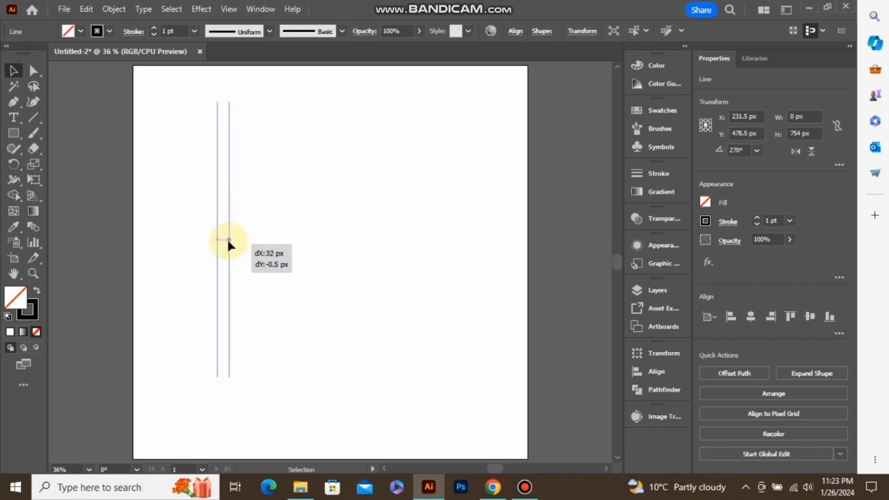
# Repeat the copied vertical line across the artboard until there are eleven lines spaced 48 px apart.
pyautogui.hotkey('ctrl', 'd')
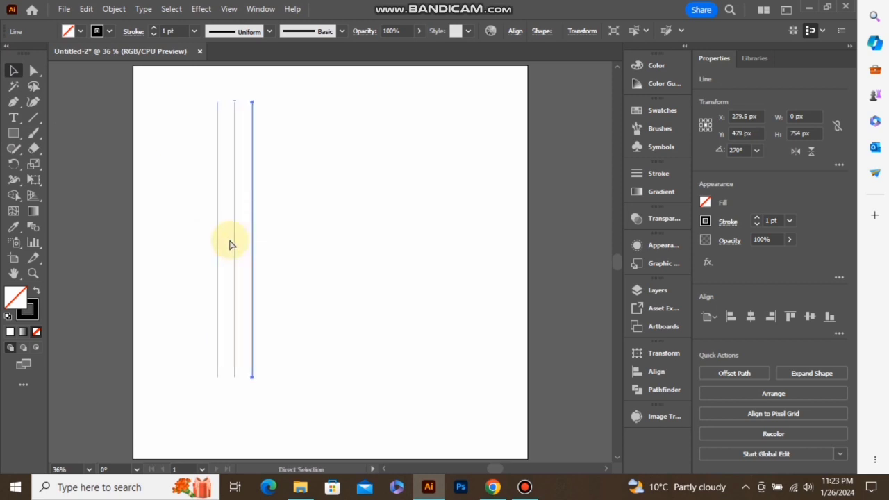
pyautogui.hotkey('ctrl', 'd')
pyautogui.hotkey('ctrl', 'd')
pyautogui.hotkey('ctrl', 'd')
pyautogui.hotkey('ctrl', 'd')
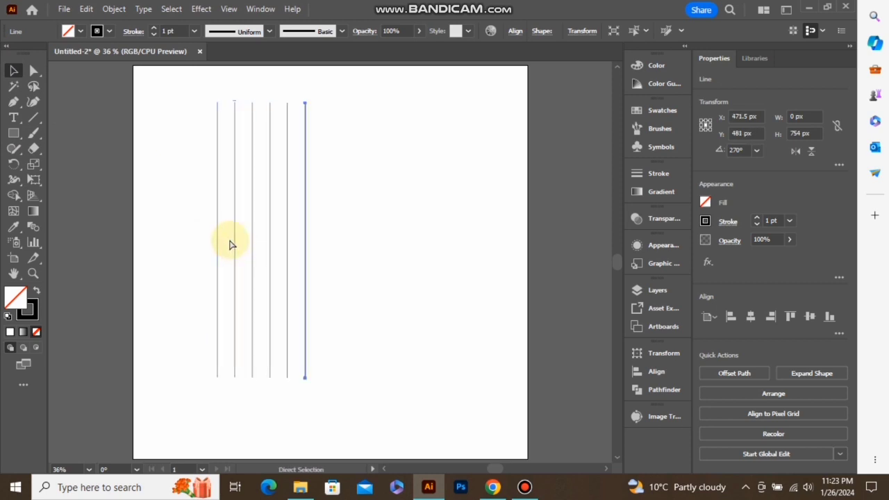
pyautogui.hotkey('ctrl', 'd')
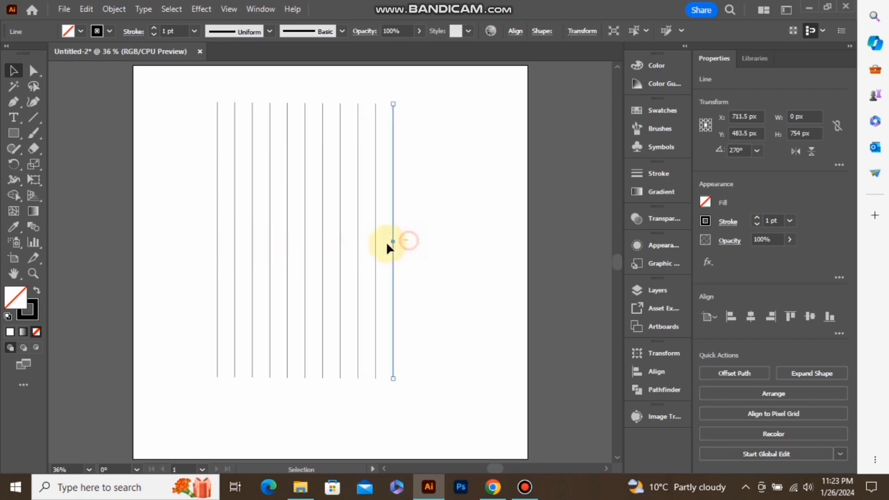
# Stretch all eleven vertical lines downward to a height of about 823 px and group them.
pyautogui.moveTo(219, 285); pyautogui.dragTo(209, 284)
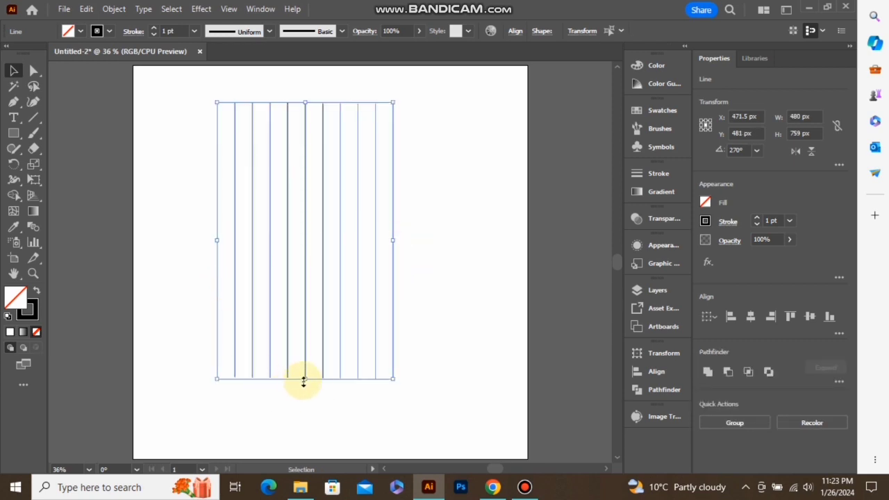
pyautogui.moveTo(305, 380); pyautogui.dragTo(305, 402)
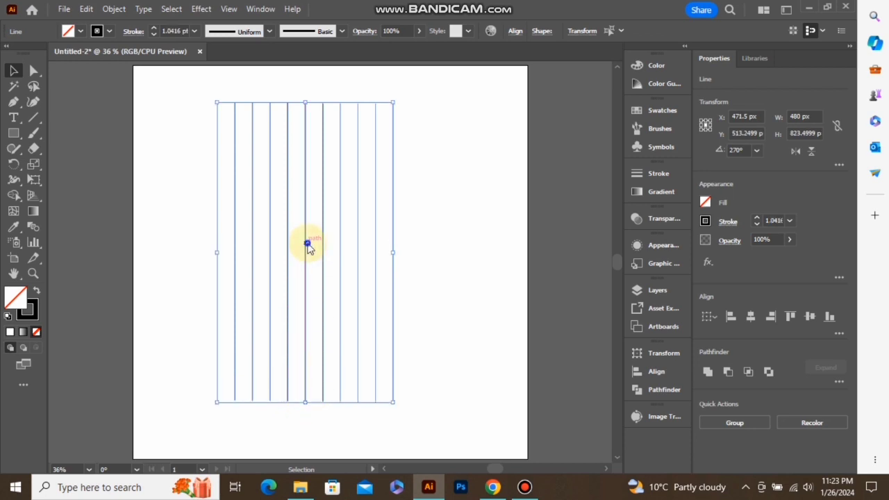
pyautogui.rightClick(307, 244)
pyautogui.click(350, 284)
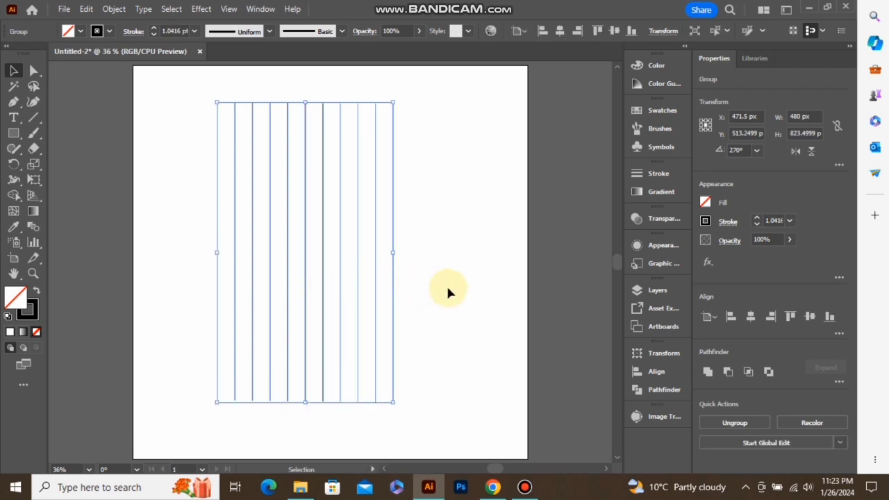
# Center the line group horizontally and vertically on the artboard and create a copy of it rotated by 60°.
pyautogui.click(750, 318)
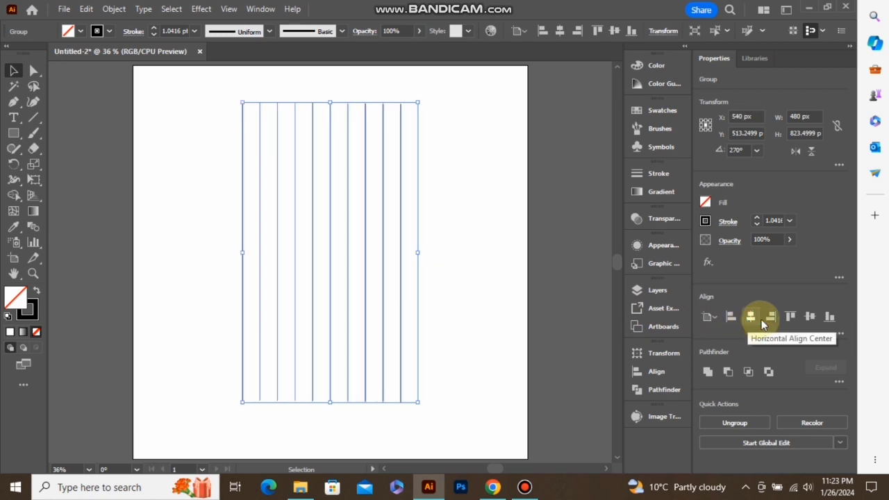
pyautogui.click(808, 318)
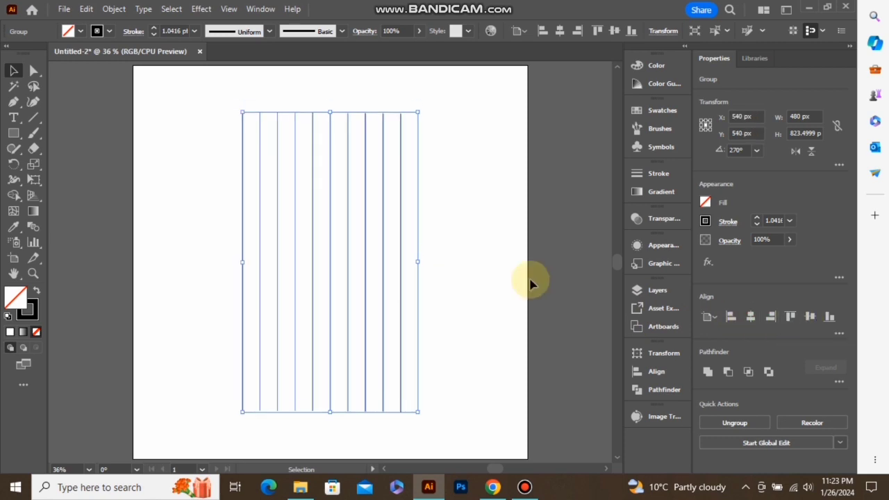
pyautogui.rightClick(366, 229)
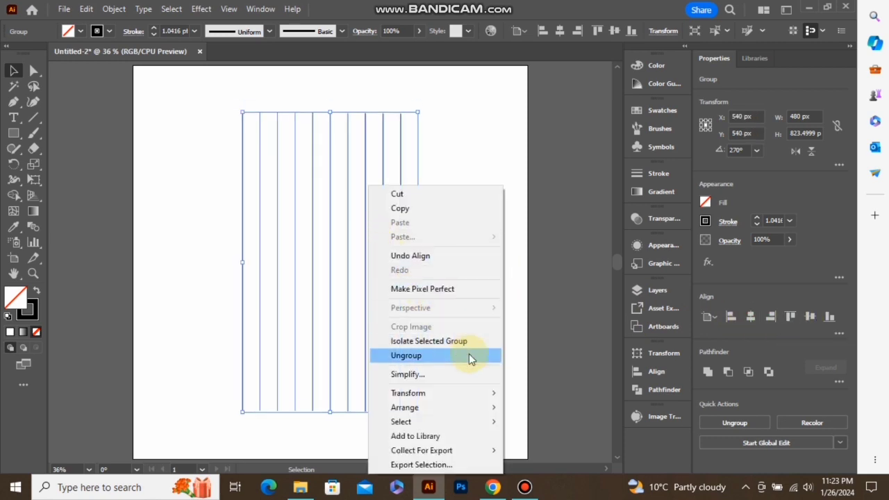
pyautogui.moveTo(495, 394)
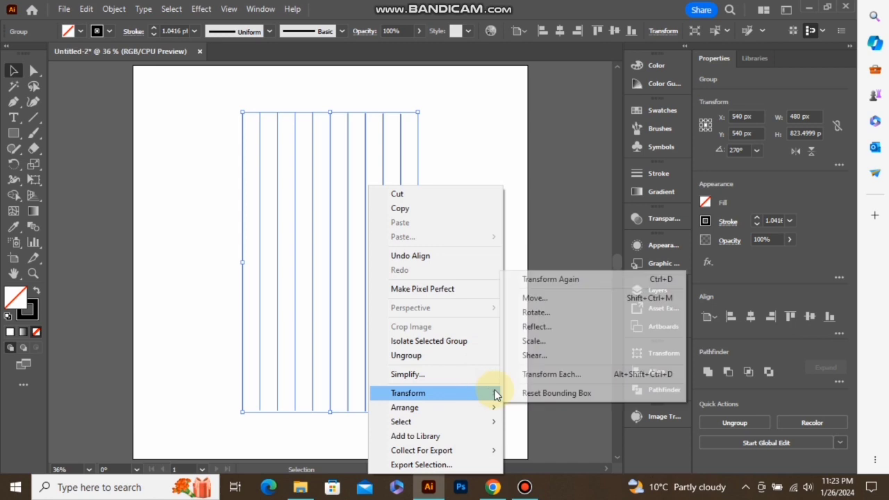
pyautogui.click(542, 317)
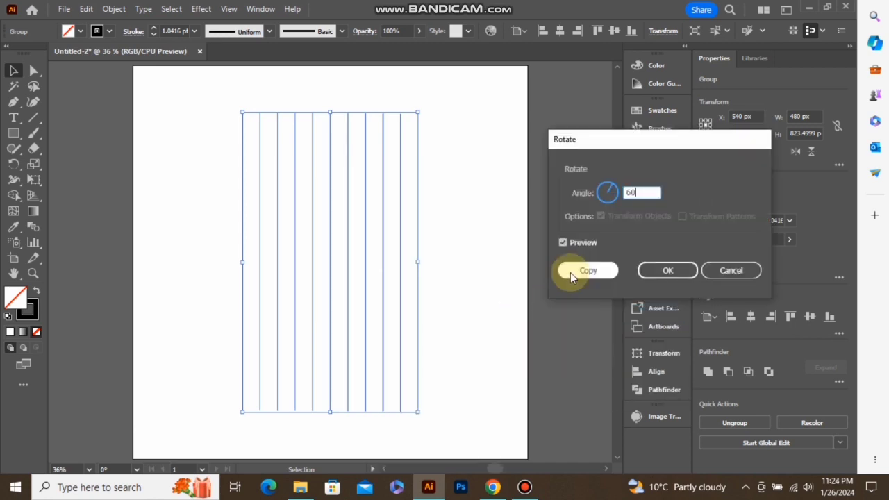
pyautogui.click(587, 270)
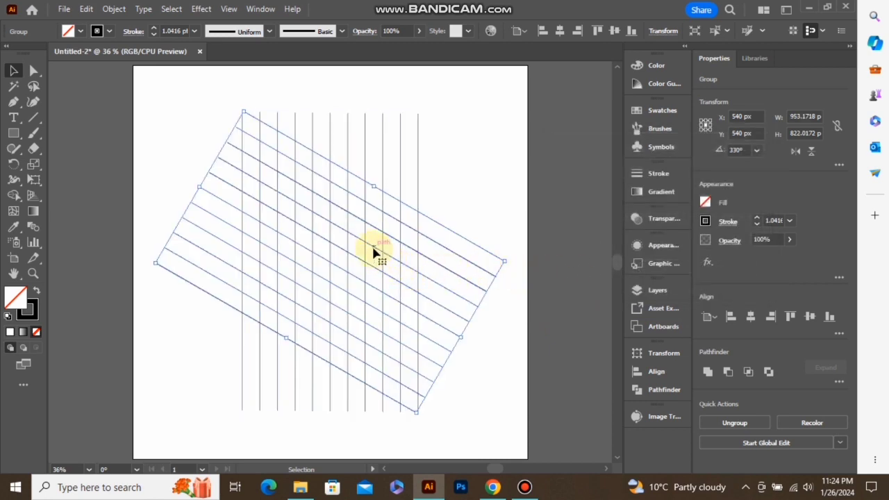
# Create a copy of the rotated line group reflected across the vertical axis to complete the isometric grid.
pyautogui.rightClick(373, 250)
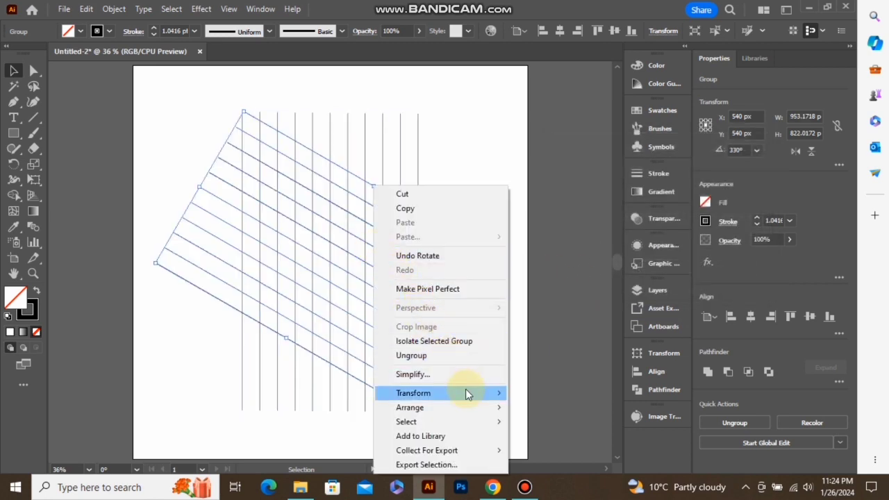
pyautogui.moveTo(465, 393)
pyautogui.click(539, 328)
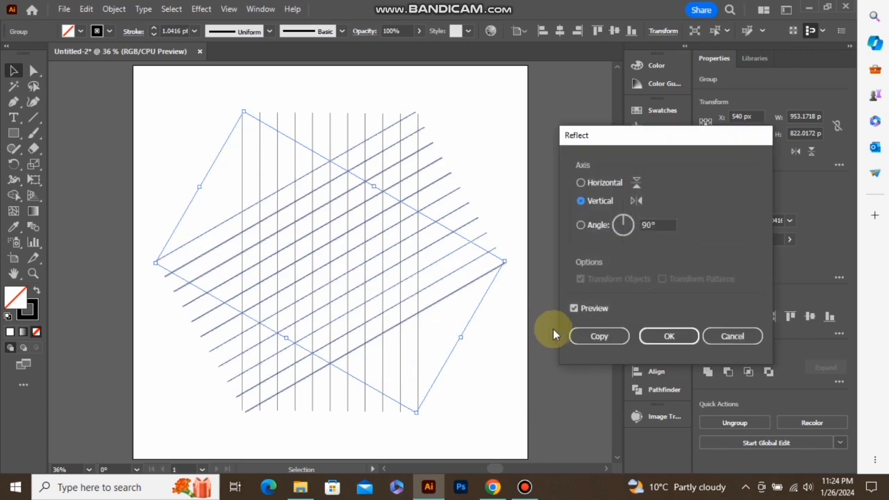
pyautogui.click(583, 336)
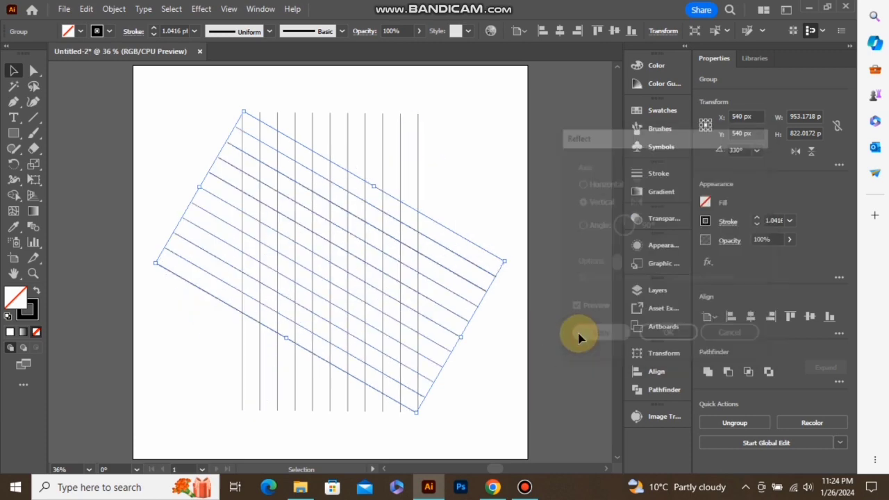
# Using Shape Builder on the whole grid, merge cells into an orange isometric E with three arms as the cube's top face.
pyautogui.click(457, 138)
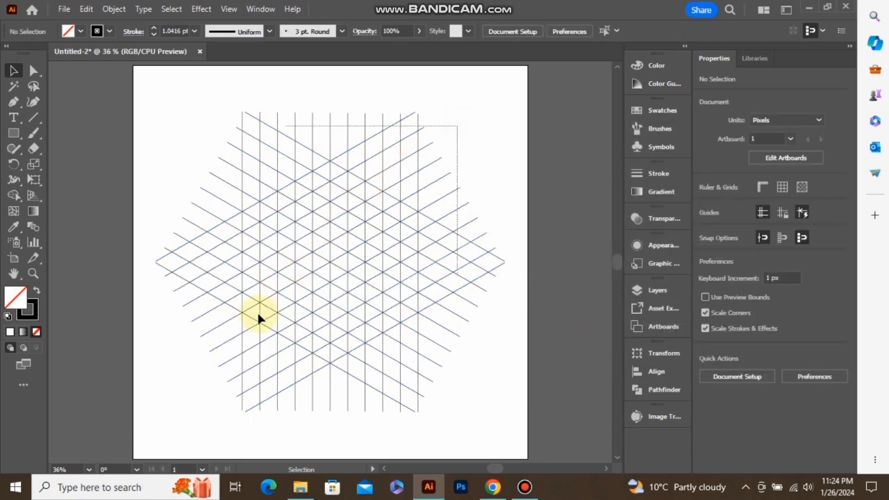
pyautogui.moveTo(210, 409); pyautogui.dragTo(208, 408)
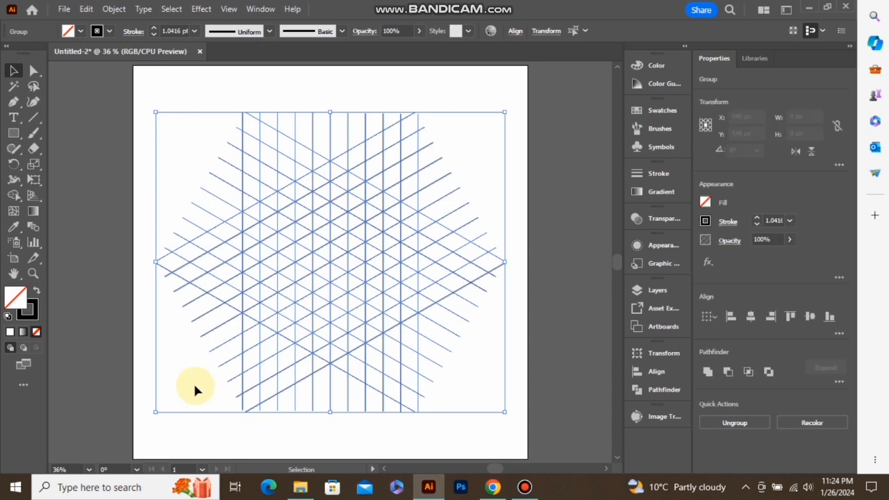
pyautogui.click(15, 197)
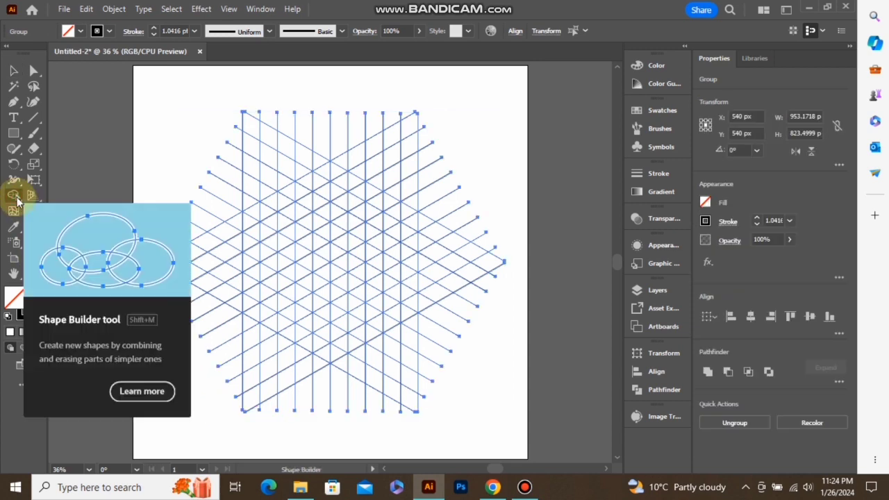
pyautogui.click(77, 34)
pyautogui.click(127, 52)
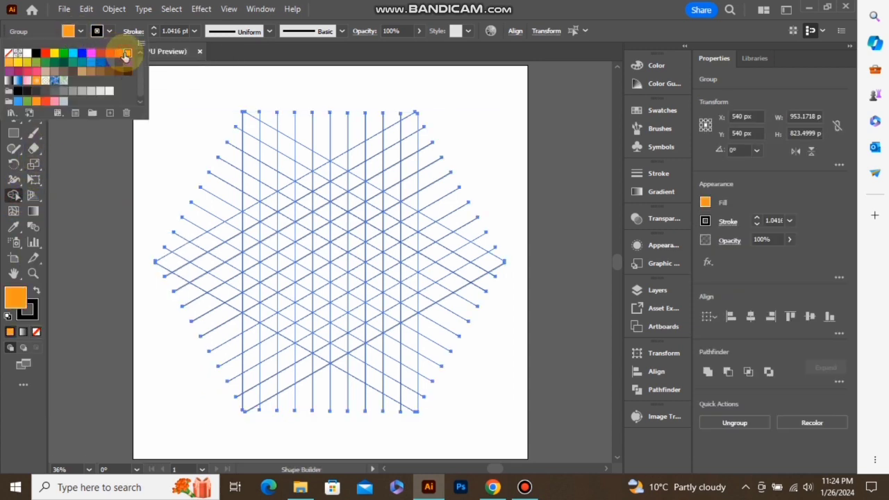
pyautogui.click(179, 138)
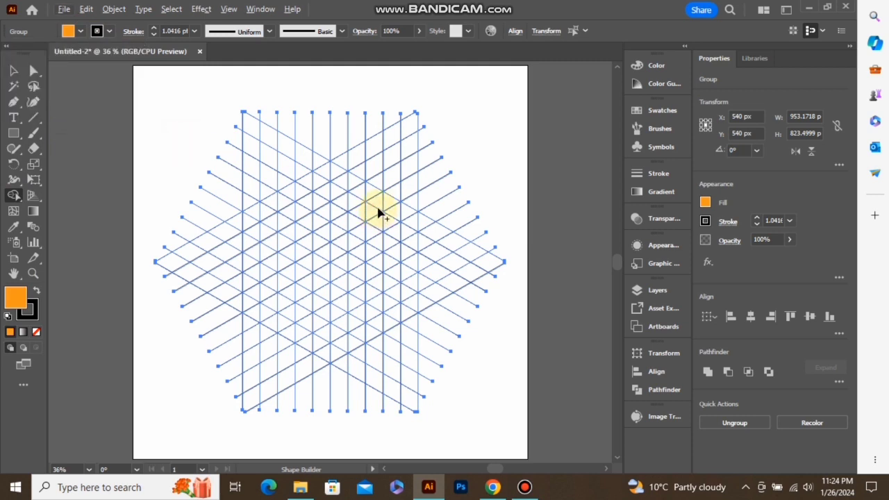
pyautogui.scroll(2, 370, 219)
pyautogui.scroll(-1, 340, 186)
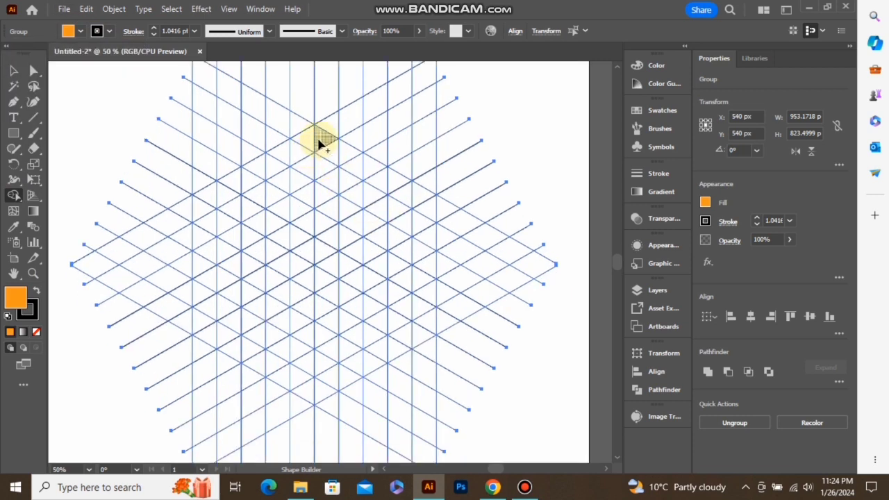
pyautogui.moveTo(314, 146)
pyautogui.mouseDown()
pyautogui.moveTo(216, 194)
pyautogui.moveTo(268, 228)
pyautogui.mouseUp()
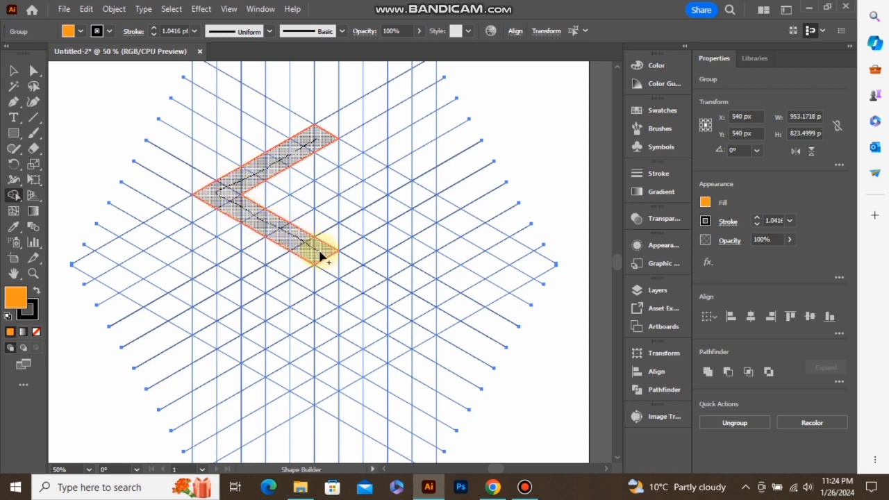
pyautogui.moveTo(319, 257); pyautogui.dragTo(415, 200)
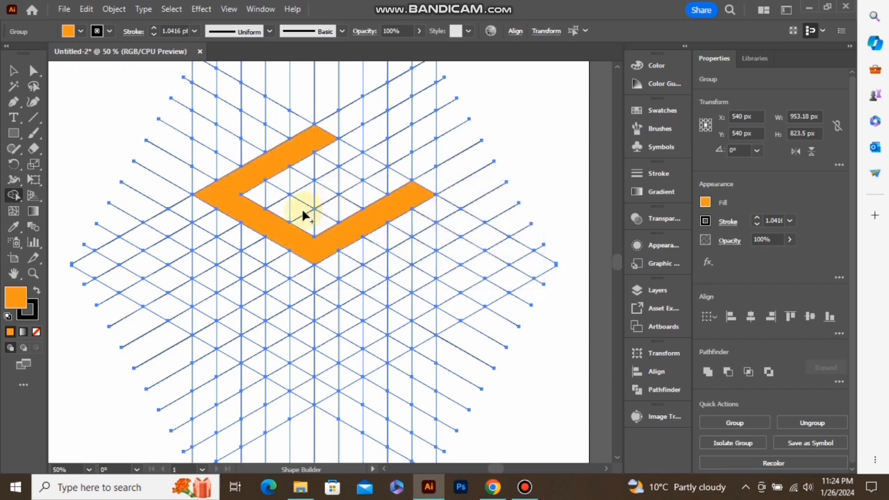
pyautogui.moveTo(290, 216); pyautogui.dragTo(369, 174)
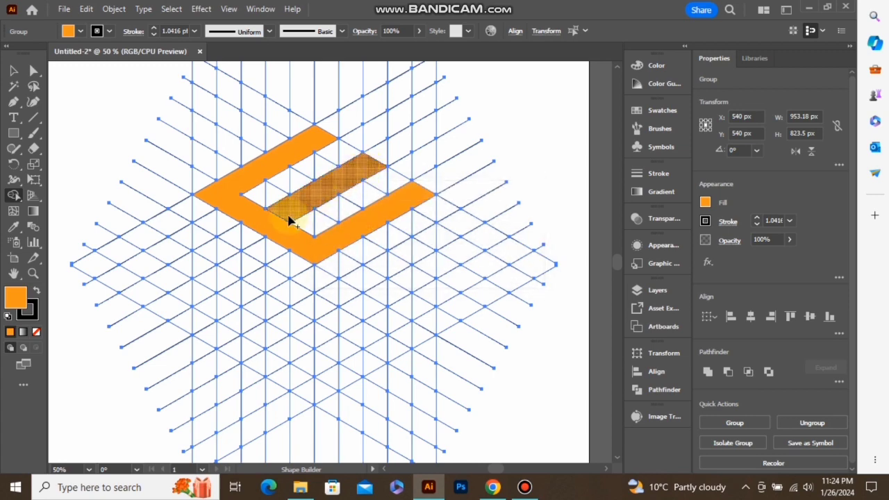
# Set the fill to dark brown and merge grid cells into an S-shaped band on the cube's left face.
pyautogui.scroll(-1, 270, 232)
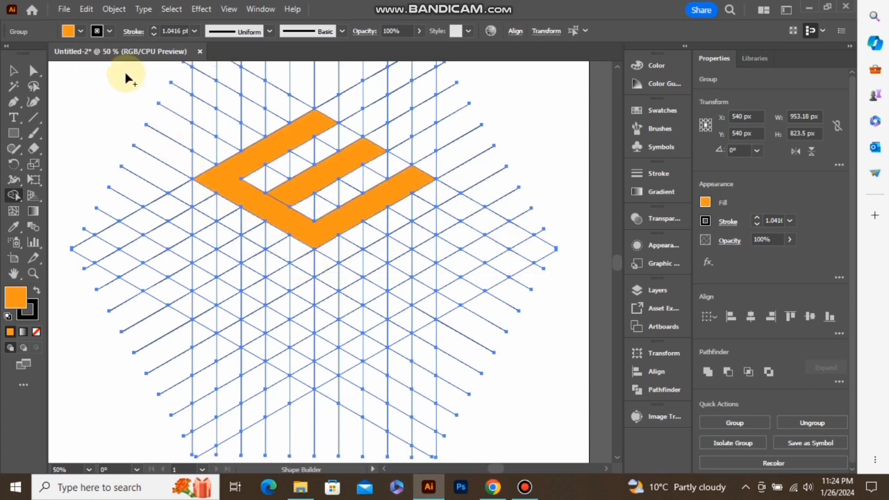
pyautogui.click(95, 31)
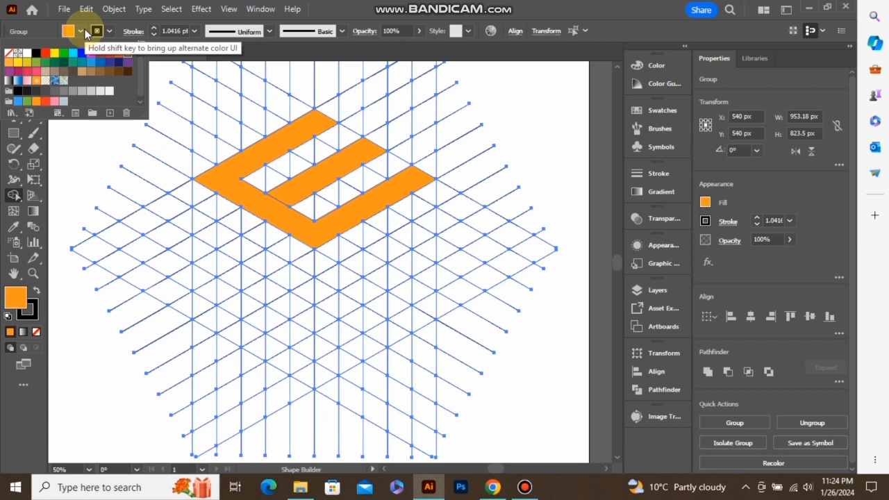
pyautogui.click(97, 74)
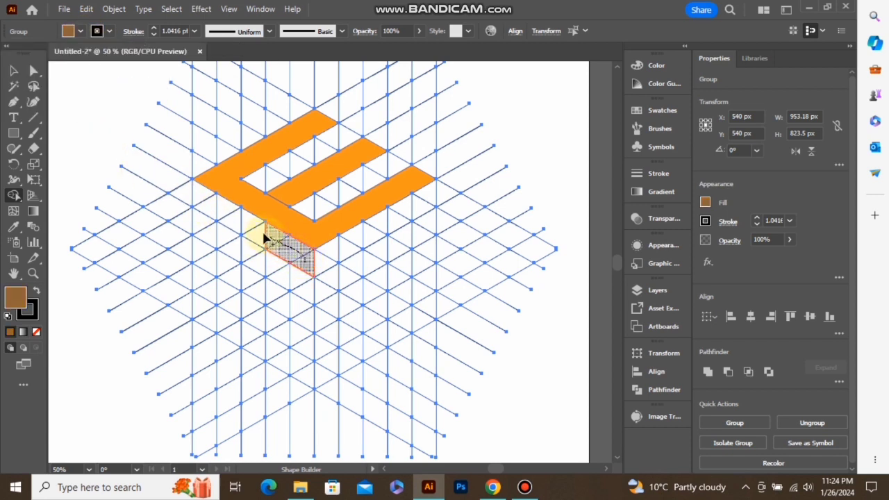
pyautogui.moveTo(242, 227)
pyautogui.mouseDown()
pyautogui.moveTo(202, 197)
pyautogui.moveTo(207, 258)
pyautogui.moveTo(301, 311)
pyautogui.moveTo(306, 372)
pyautogui.moveTo(203, 312)
pyautogui.mouseUp()
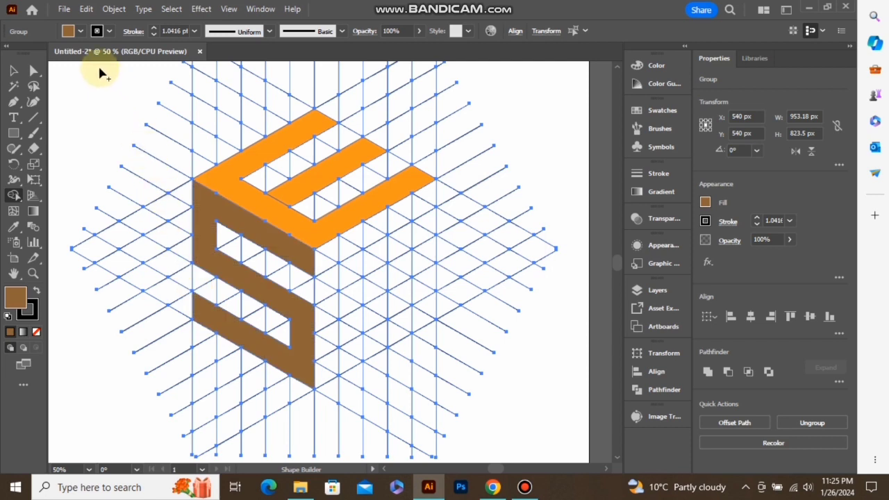
# Set the fill to a lighter brown and build the cube's right face from an upper bar and a reversed-C band below it.
pyautogui.click(82, 34)
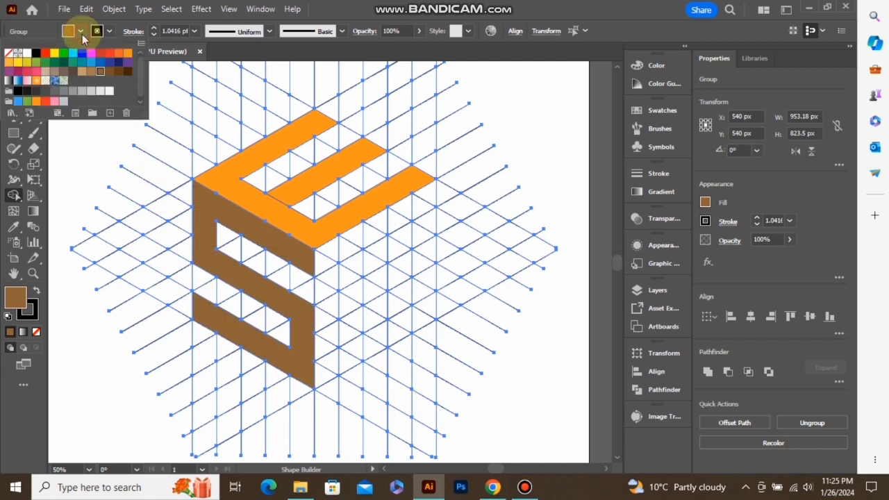
pyautogui.click(89, 73)
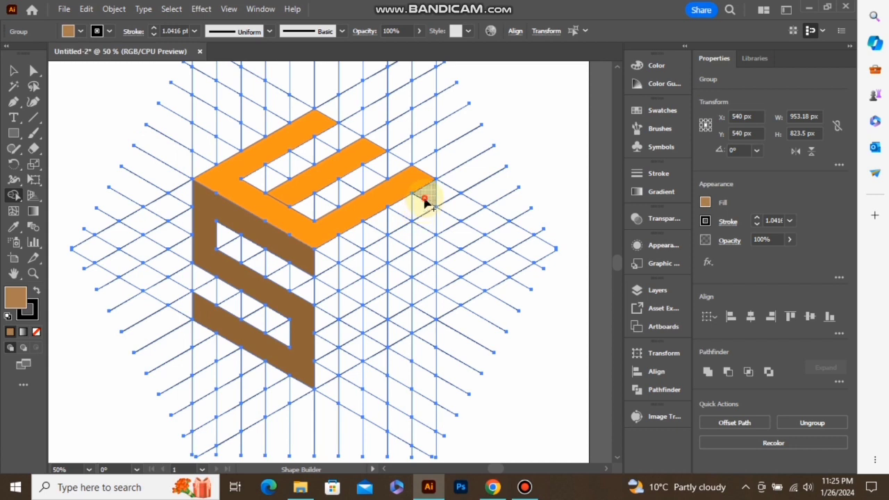
pyautogui.moveTo(425, 203); pyautogui.dragTo(326, 259)
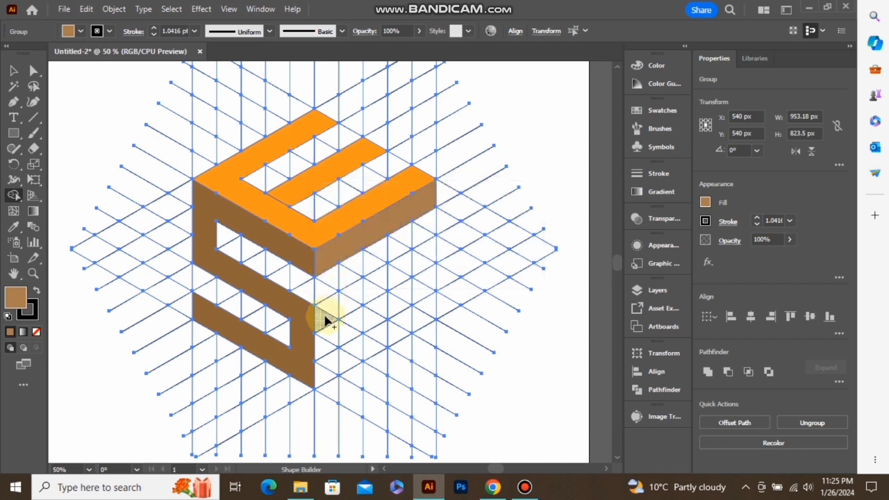
pyautogui.moveTo(328, 318); pyautogui.dragTo(422, 258)
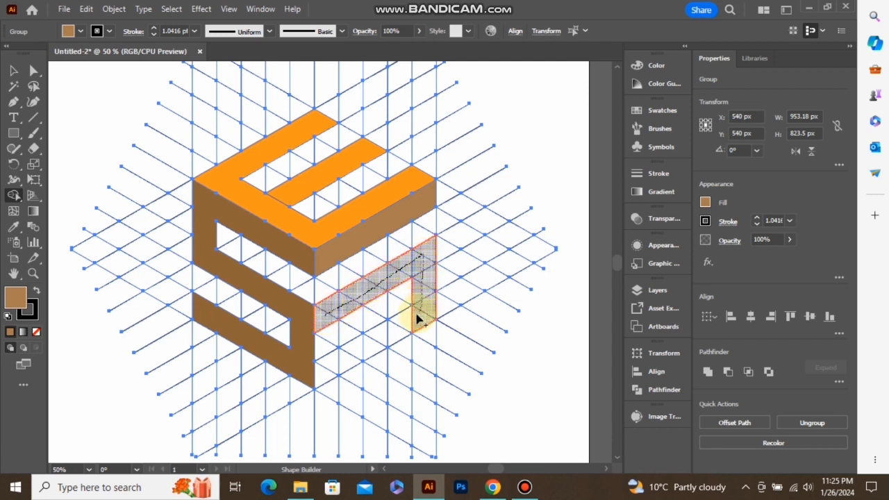
pyautogui.moveTo(416, 320); pyautogui.dragTo(324, 375)
# Select all leftover unfilled grid lines around the cube with the Magic Wand and delete them.
pyautogui.click(13, 70)
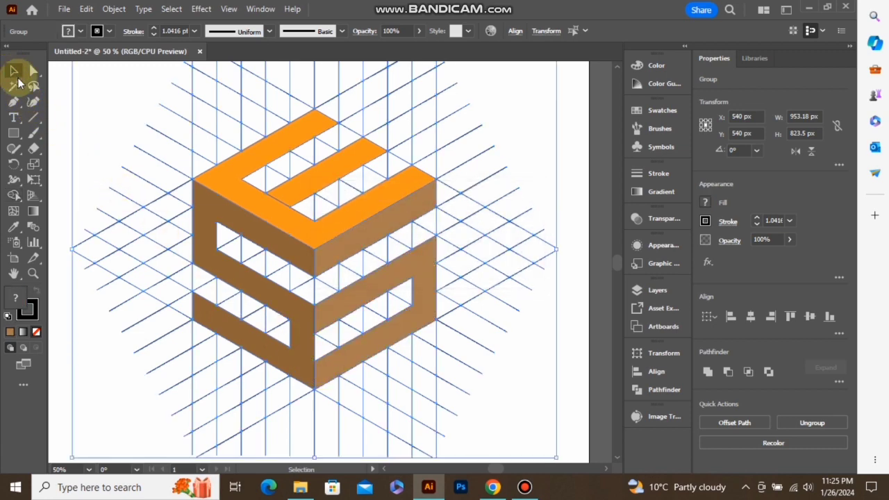
pyautogui.click(81, 96)
pyautogui.click(16, 87)
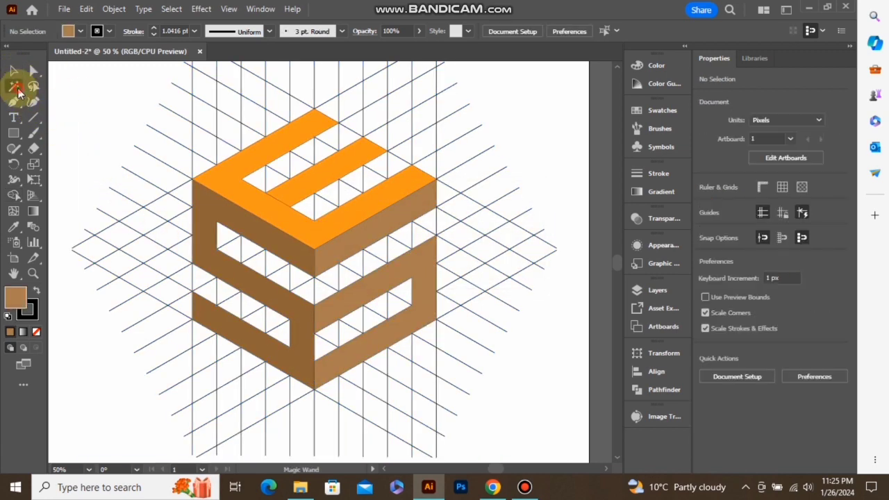
pyautogui.click(192, 96)
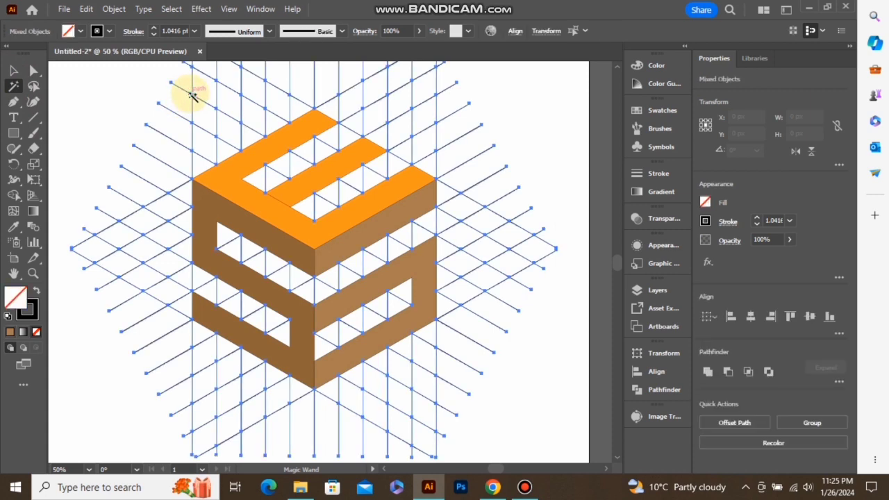
pyautogui.press('Delete')
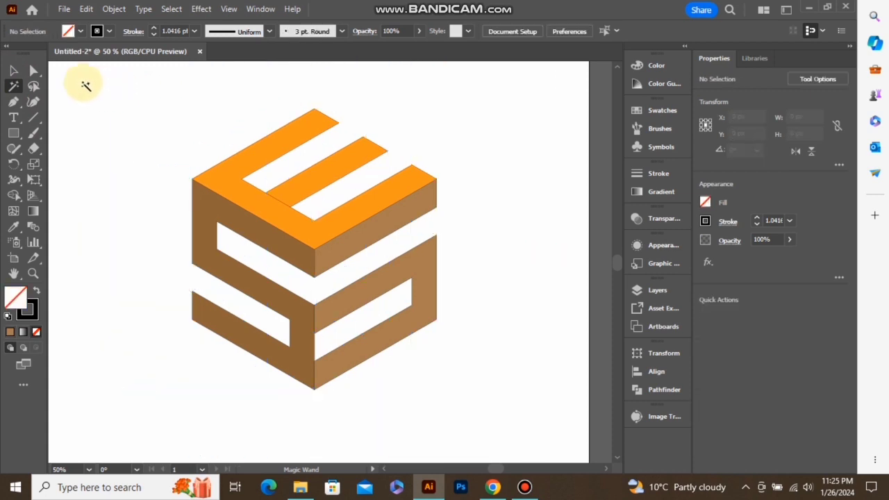
# Select the whole cube logo and remove its stroke.
pyautogui.click(16, 70)
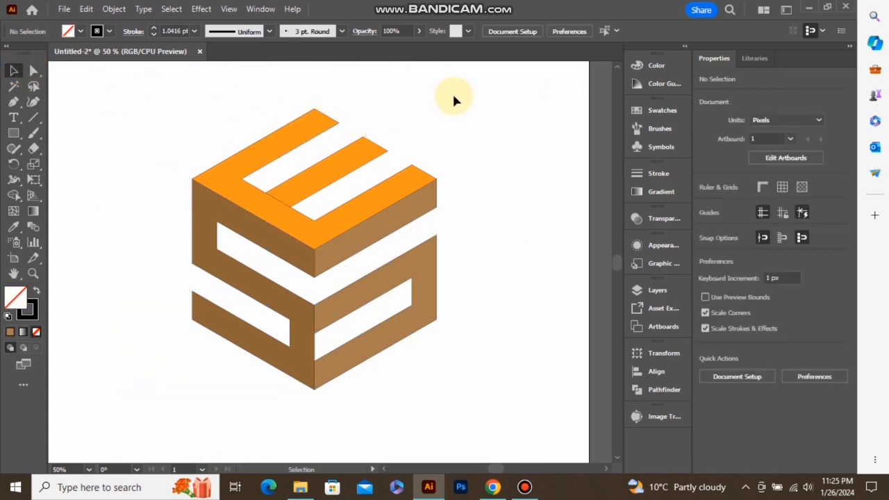
pyautogui.moveTo(452, 94); pyautogui.dragTo(172, 393)
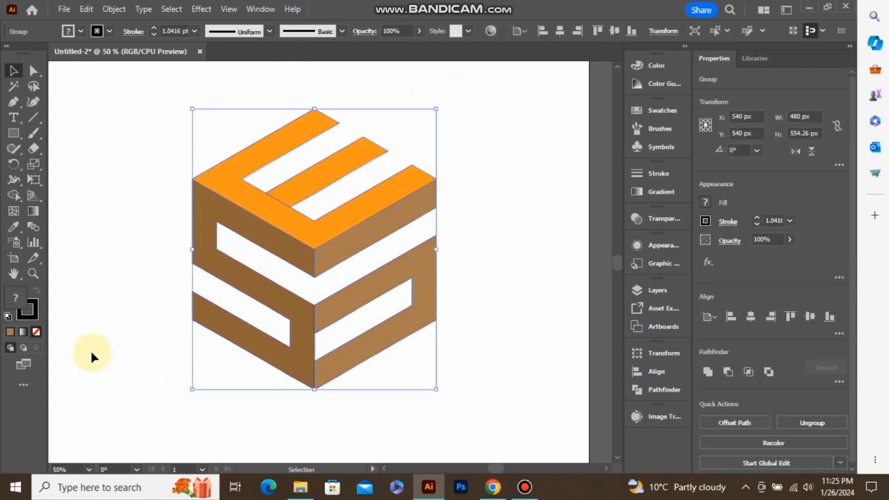
pyautogui.click(28, 309)
pyautogui.click(36, 331)
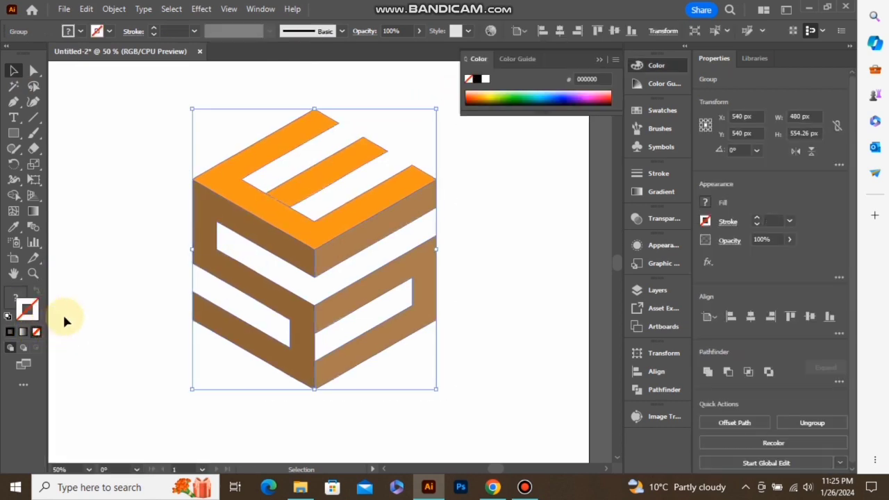
pyautogui.click(598, 61)
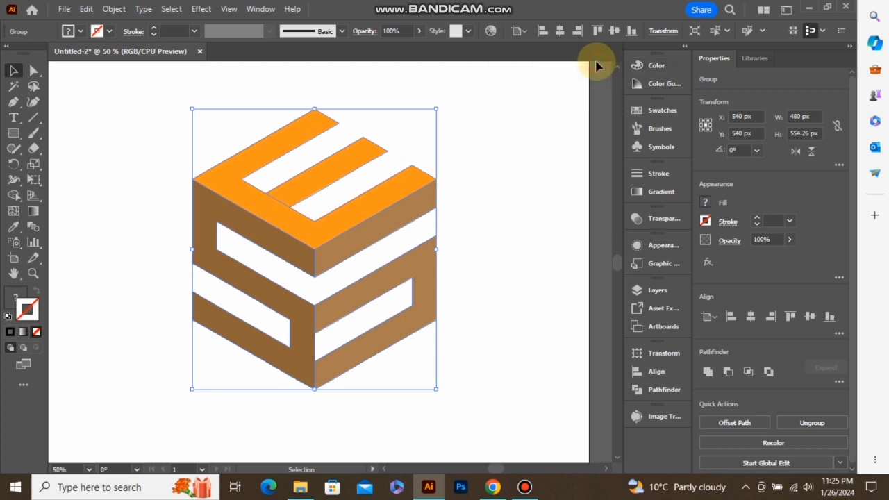
pyautogui.click(483, 207)
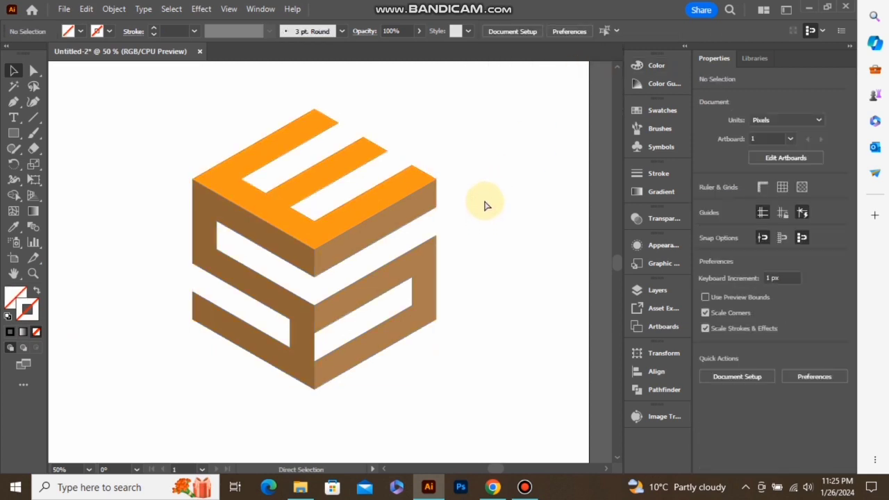
# Move the cube logo up on the artboard to free space beneath it.
pyautogui.hotkey('ctrl', '0')
pyautogui.moveTo(461, 150); pyautogui.dragTo(203, 378)
pyautogui.rightClick(292, 258)
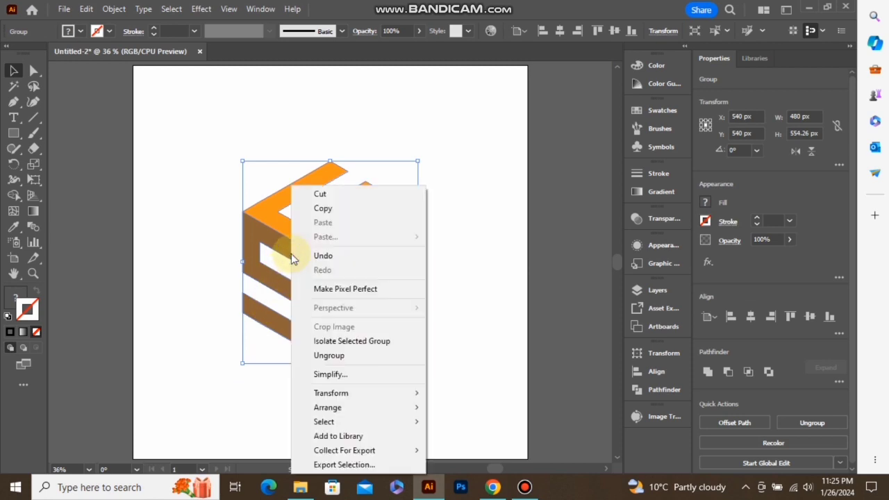
pyautogui.click(218, 288)
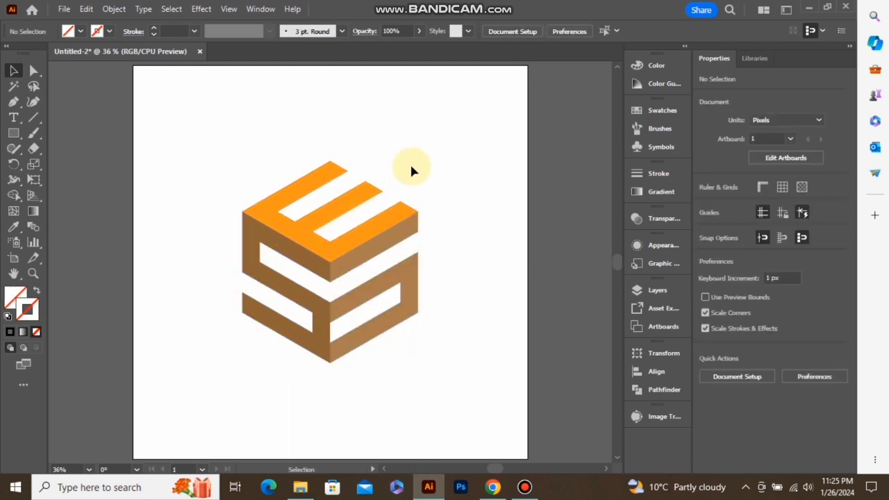
pyautogui.moveTo(411, 170); pyautogui.dragTo(236, 381)
pyautogui.moveTo(322, 324); pyautogui.dragTo(331, 287)
pyautogui.click(447, 254)
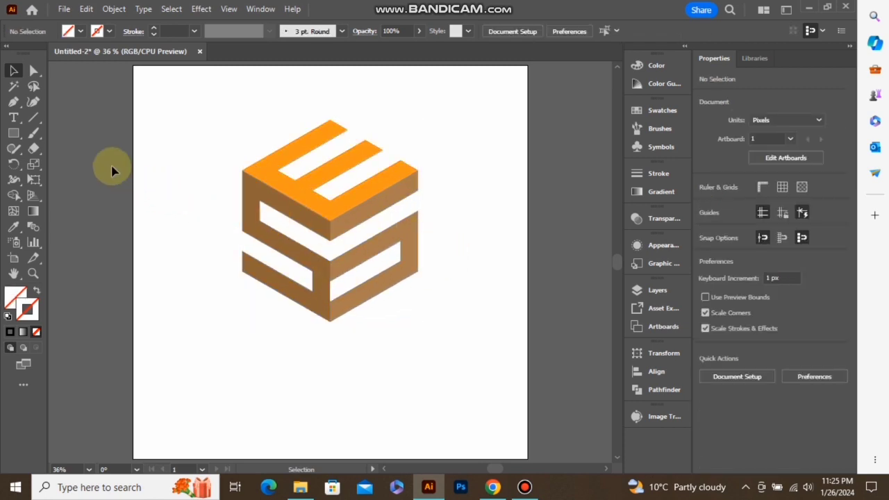
# Add the text "E + S + S" at 72 pt below the cube.
pyautogui.click(16, 119)
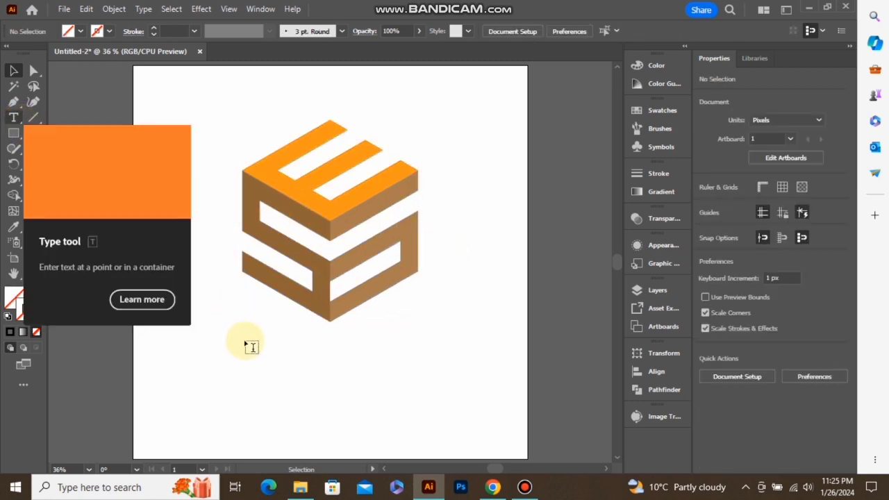
pyautogui.click(262, 357)
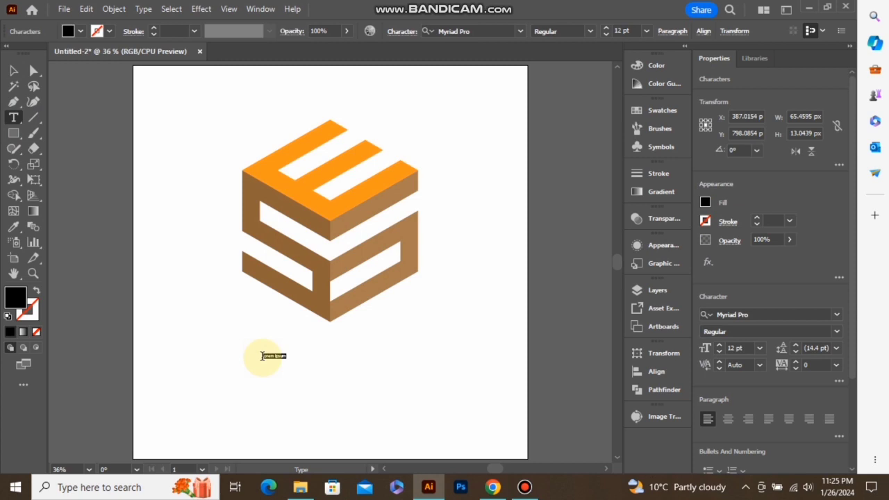
pyautogui.click(646, 31)
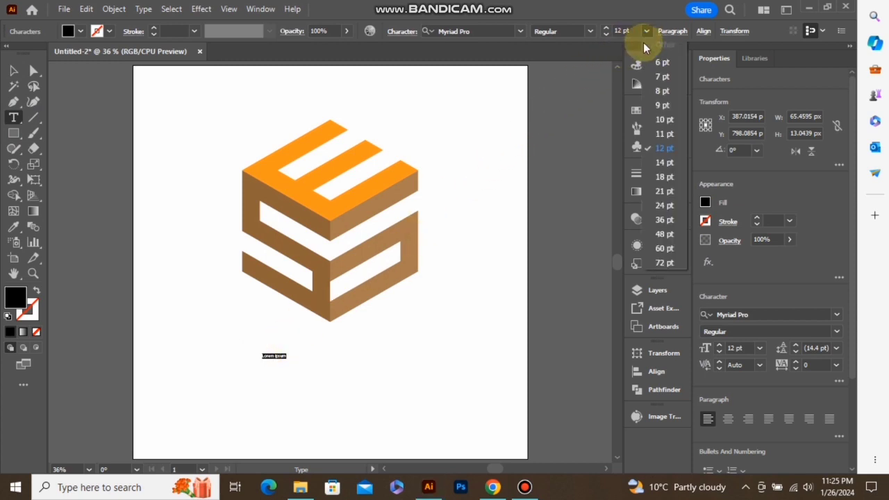
pyautogui.click(664, 262)
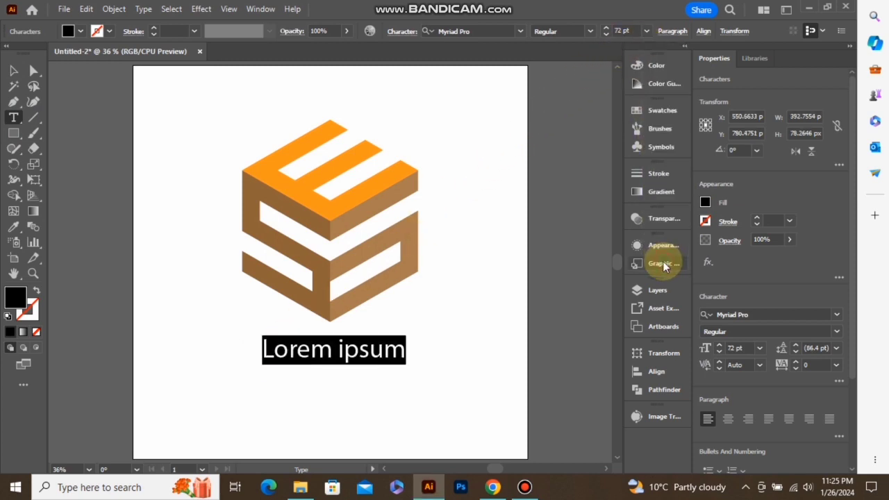
pyautogui.press('BackSpace')
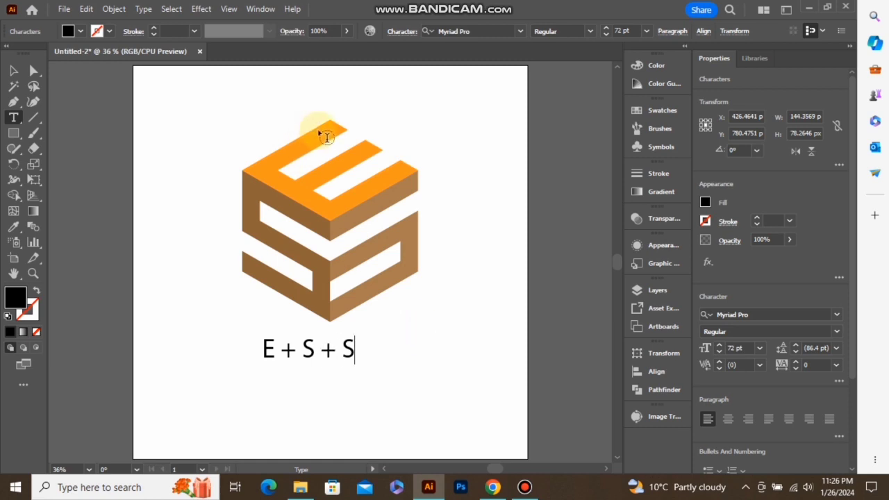
# Change the font of the "E + S + S" text to Aller Display.
pyautogui.click(16, 70)
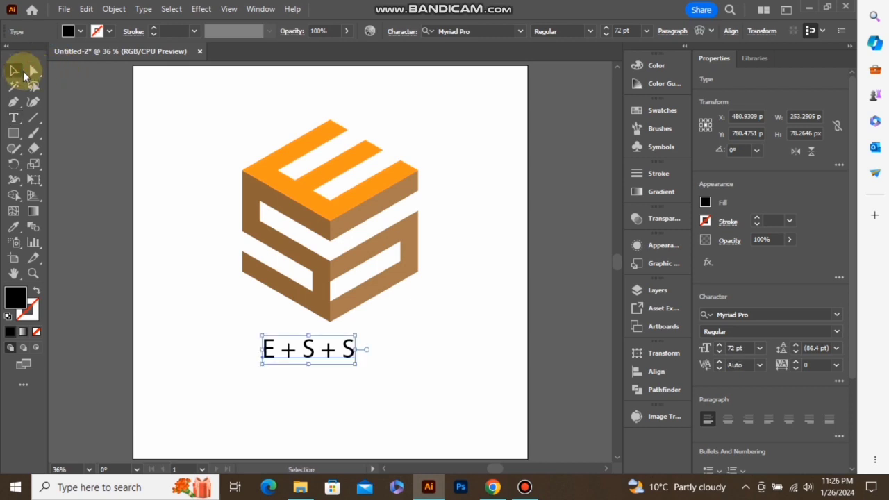
pyautogui.click(521, 34)
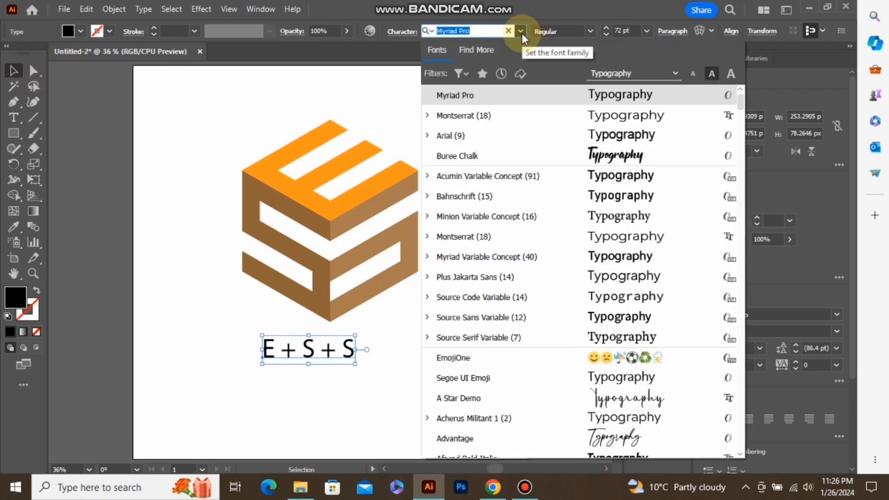
pyautogui.scroll(-7, 568, 239)
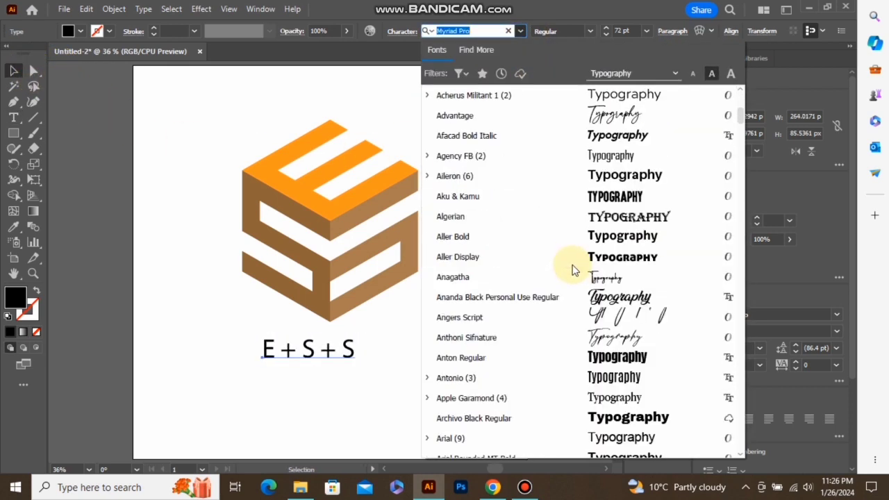
pyautogui.click(621, 182)
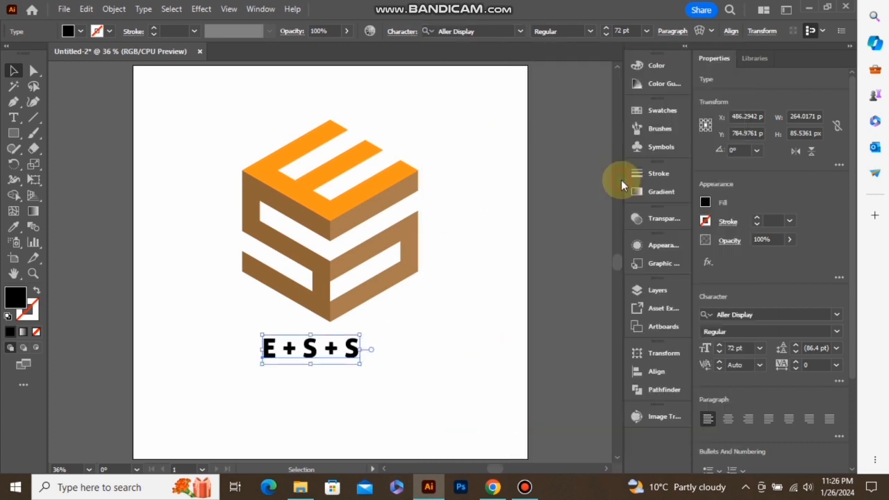
# Enlarge the text to about 136 pt beneath the cube and centre it horizontally with the logo.
pyautogui.moveTo(359, 365); pyautogui.dragTo(403, 397)
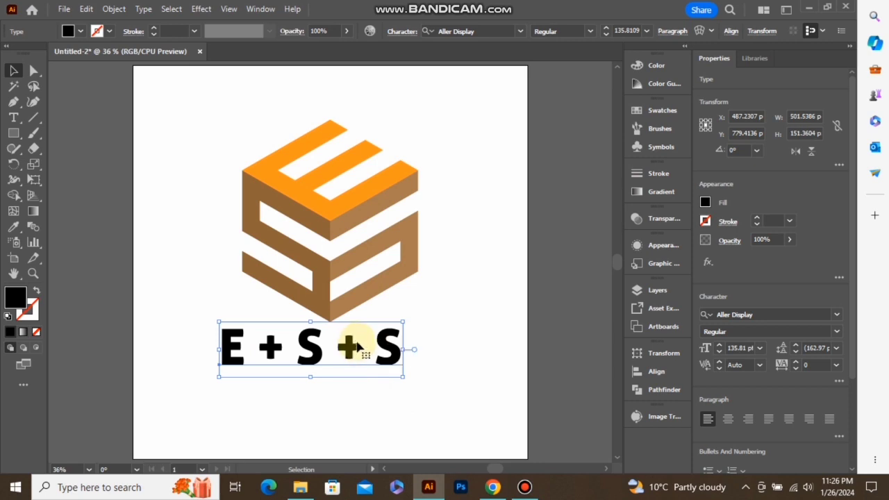
pyautogui.moveTo(356, 349); pyautogui.dragTo(371, 369)
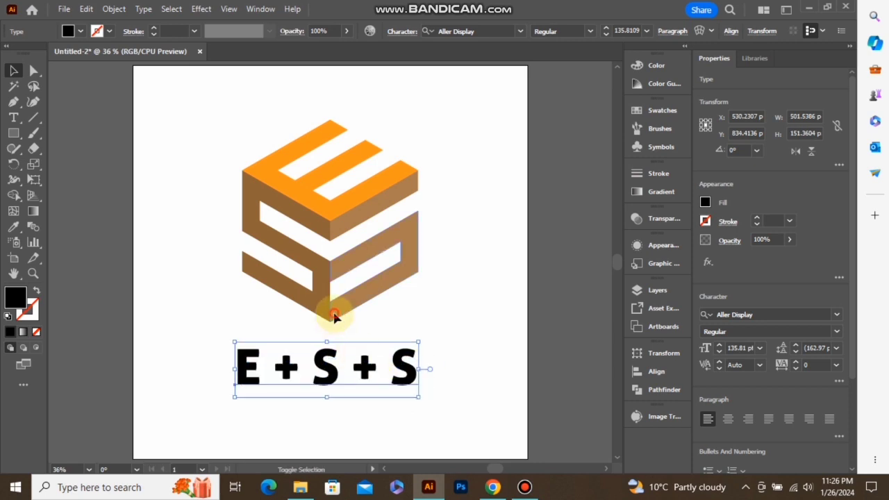
pyautogui.keyDown('shift'); pyautogui.click(334, 316); pyautogui.keyUp('shift')
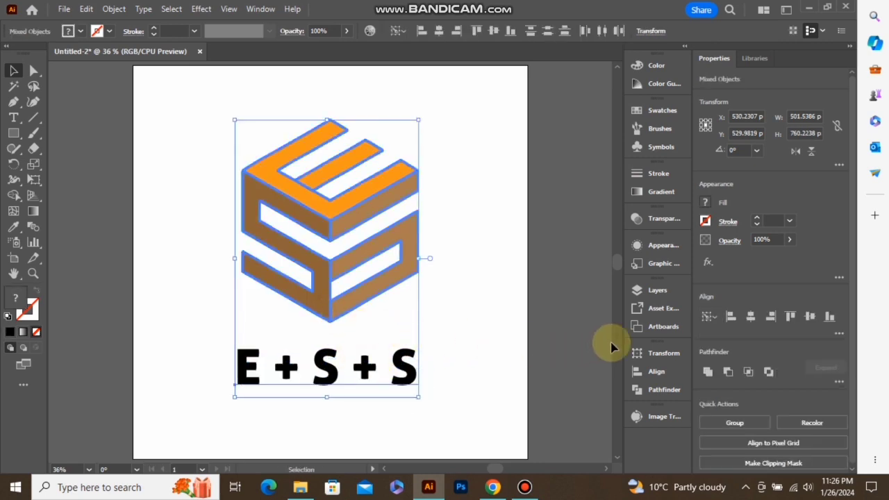
pyautogui.click(748, 318)
pyautogui.click(451, 310)
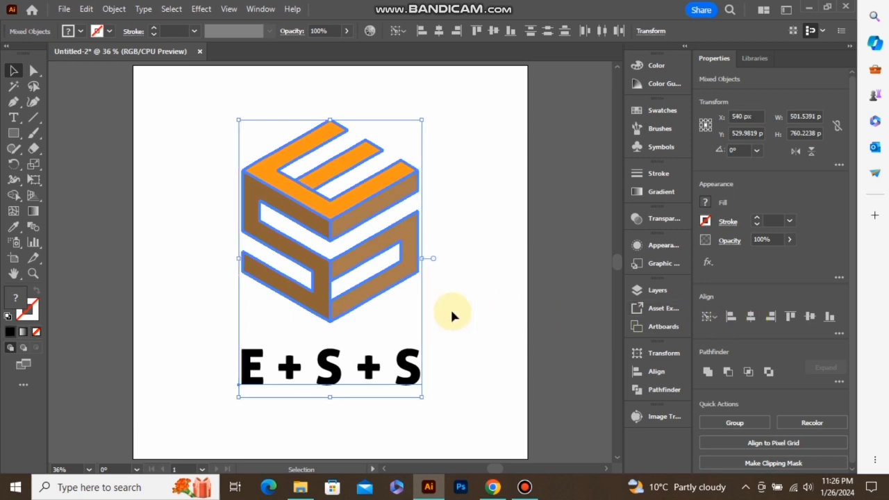
# Convert the "E + S + S" text to outlines.
pyautogui.click(406, 369)
pyautogui.click(401, 377)
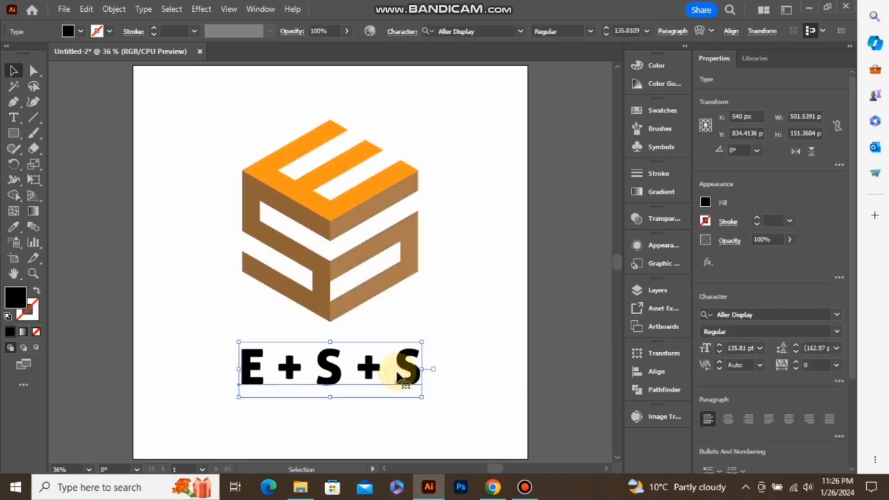
pyautogui.rightClick(402, 377)
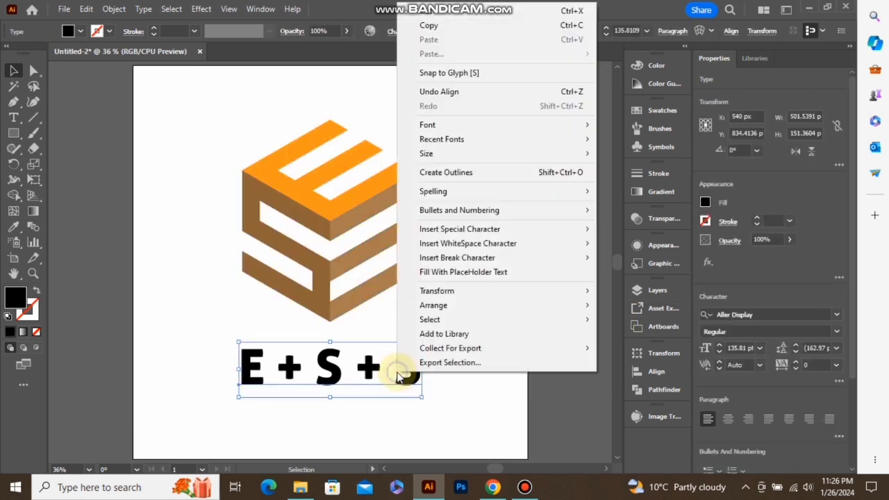
pyautogui.click(463, 172)
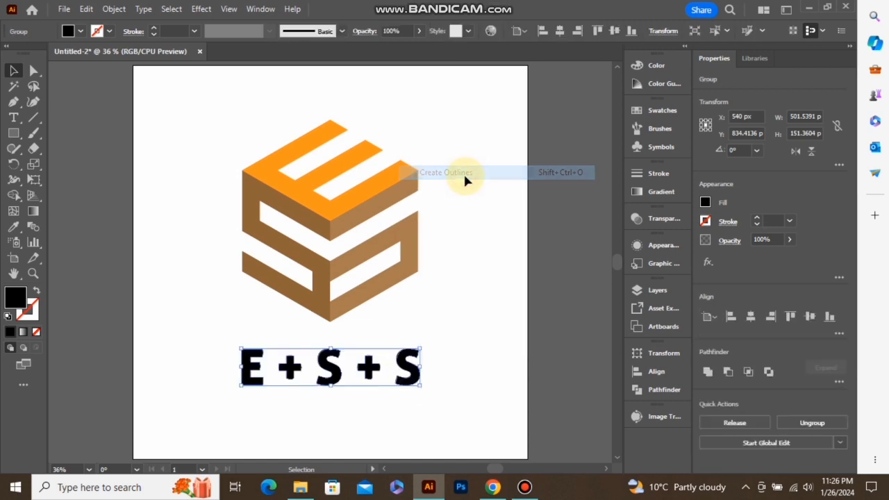
# Color the outlined letters with the orange sampled from the cube's top face.
pyautogui.click(14, 226)
pyautogui.click(263, 161)
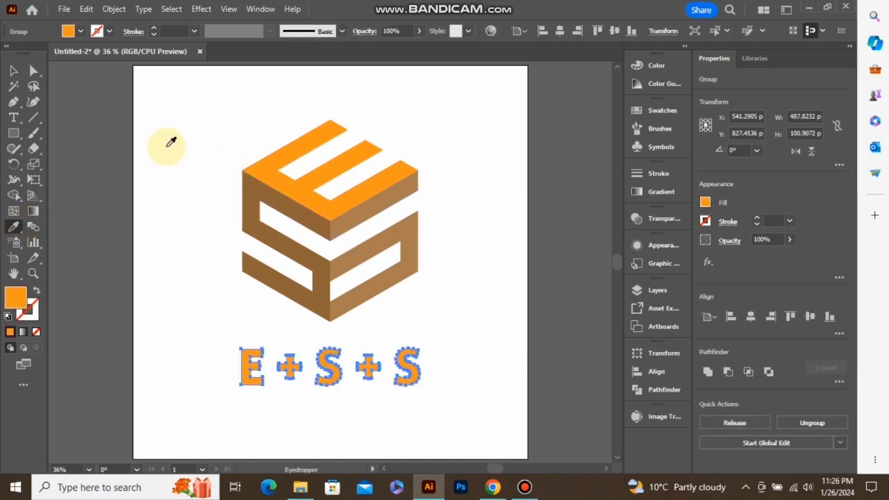
pyautogui.click(14, 69)
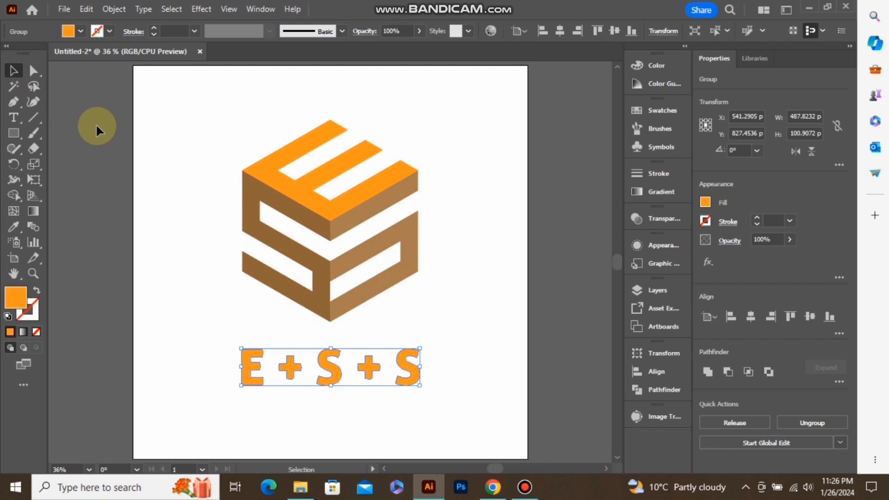
pyautogui.click(161, 176)
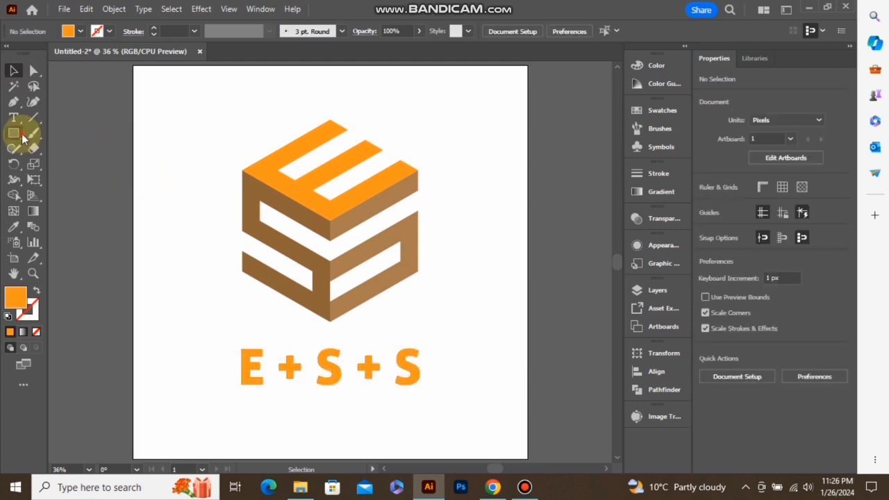
# Create a 1080 × 1080 px rectangle.
pyautogui.click(22, 136)
pyautogui.click(173, 201)
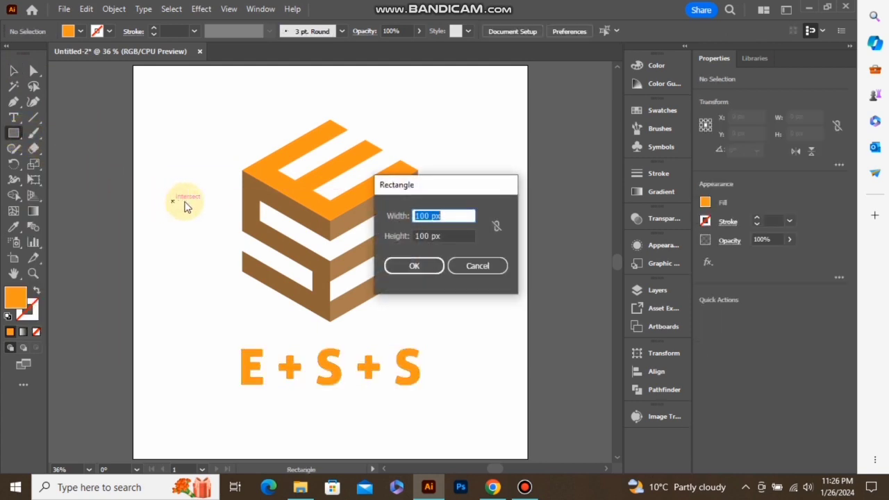
pyautogui.doubleClick(421, 215)
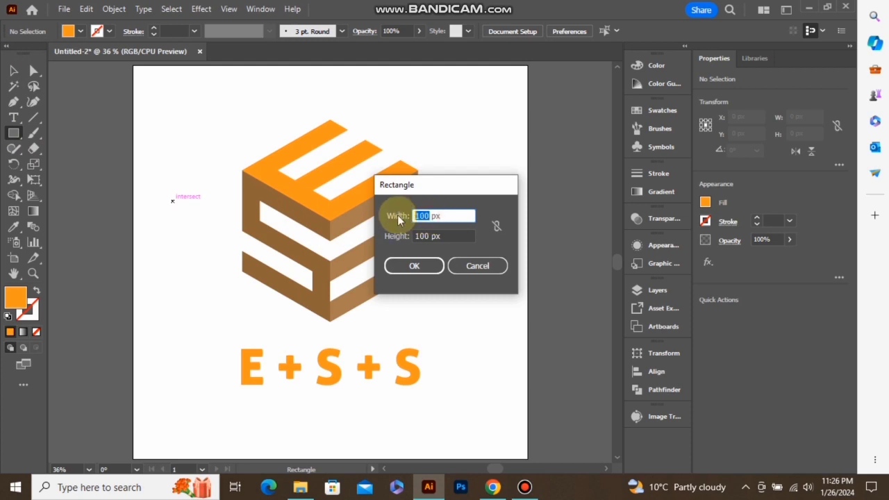
pyautogui.write('10')
pyautogui.doubleClick(425, 236)
pyautogui.write('1')
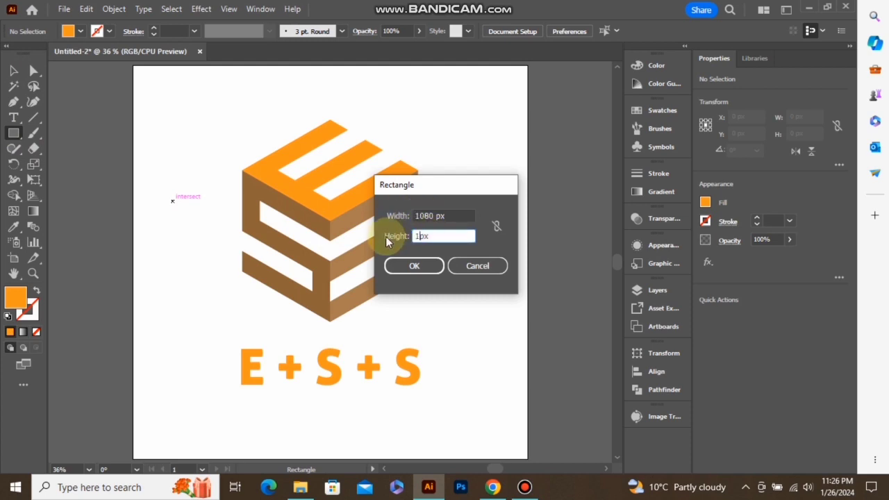
pyautogui.write('080')
pyautogui.click(411, 268)
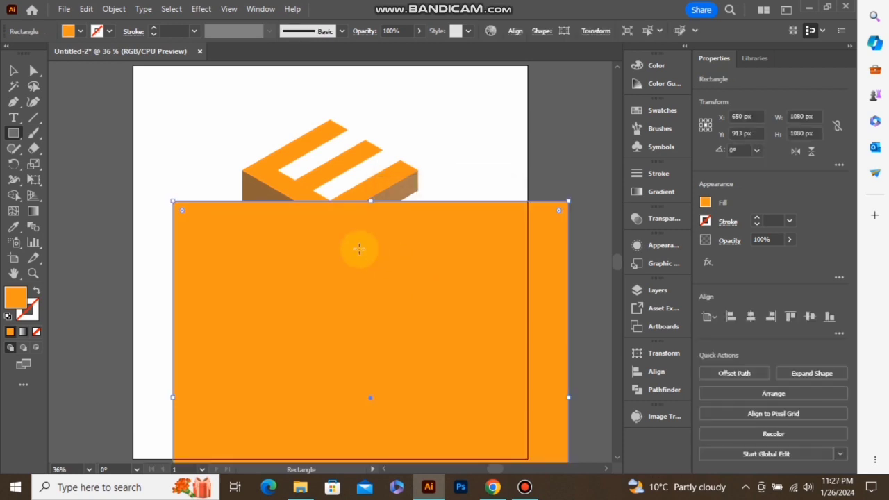
# Centre the rectangle horizontally and vertically on the artboard and send it behind the logo and caption.
pyautogui.click(14, 70)
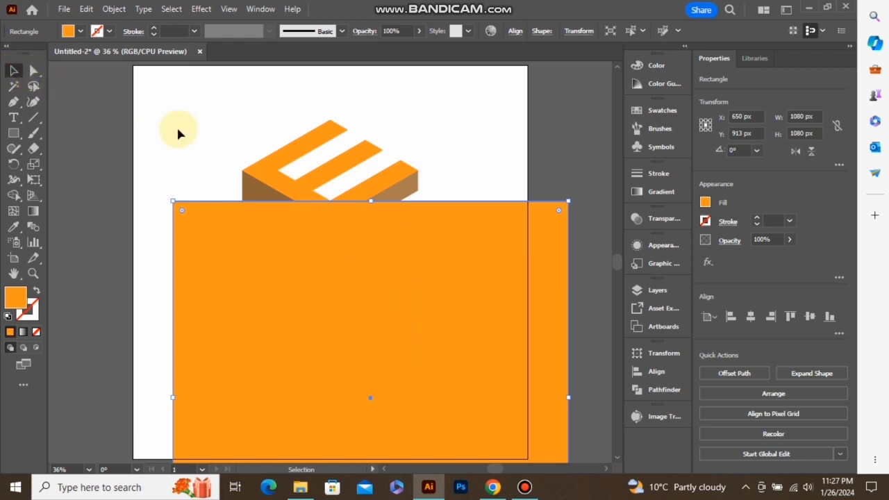
pyautogui.click(752, 320)
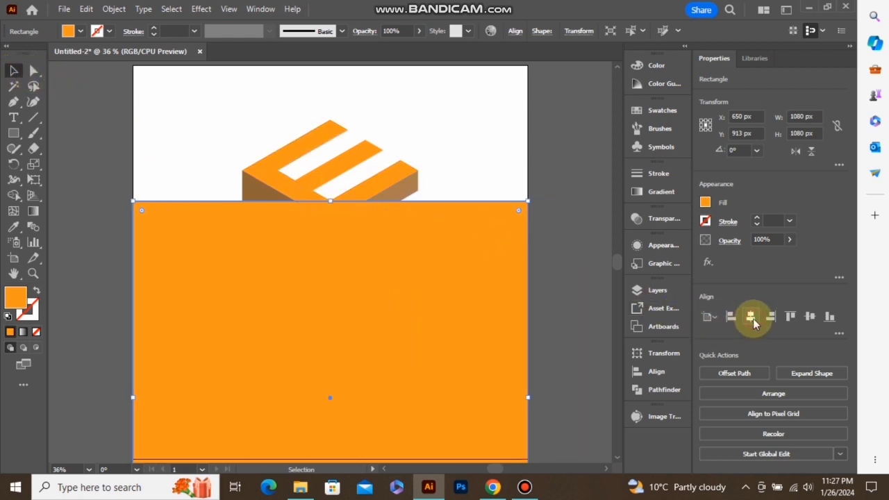
pyautogui.click(808, 316)
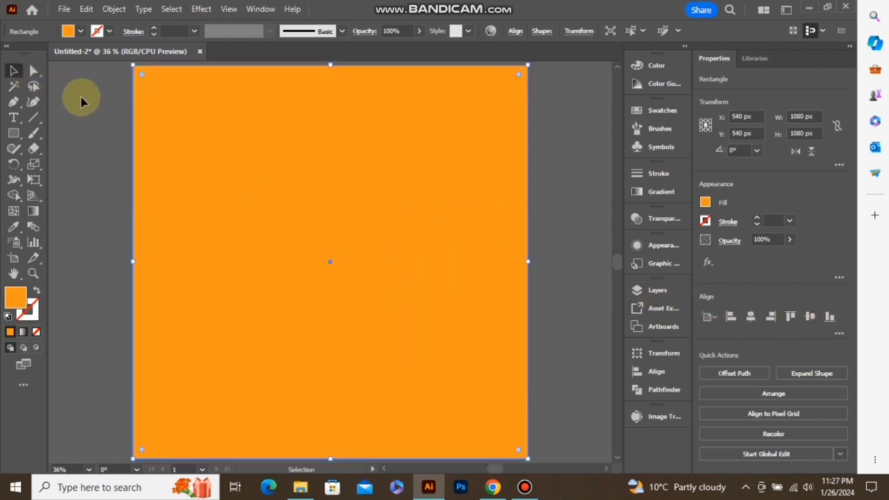
pyautogui.rightClick(252, 202)
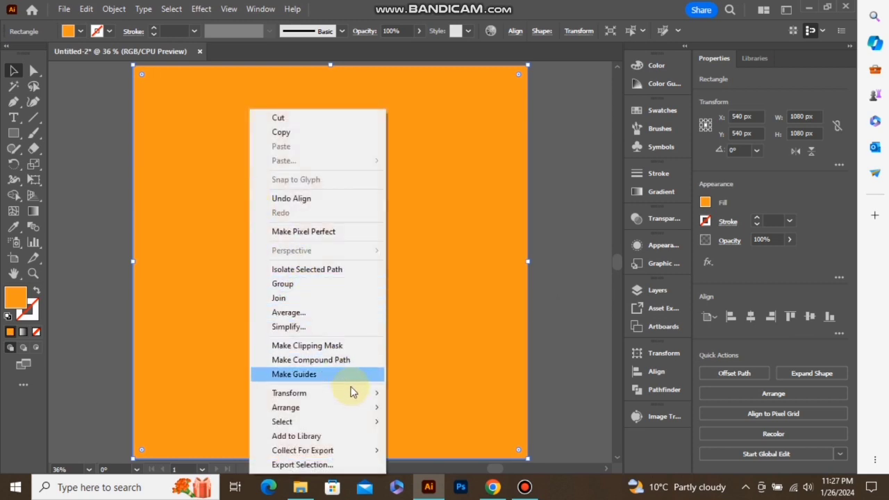
pyautogui.moveTo(364, 409)
pyautogui.click(439, 450)
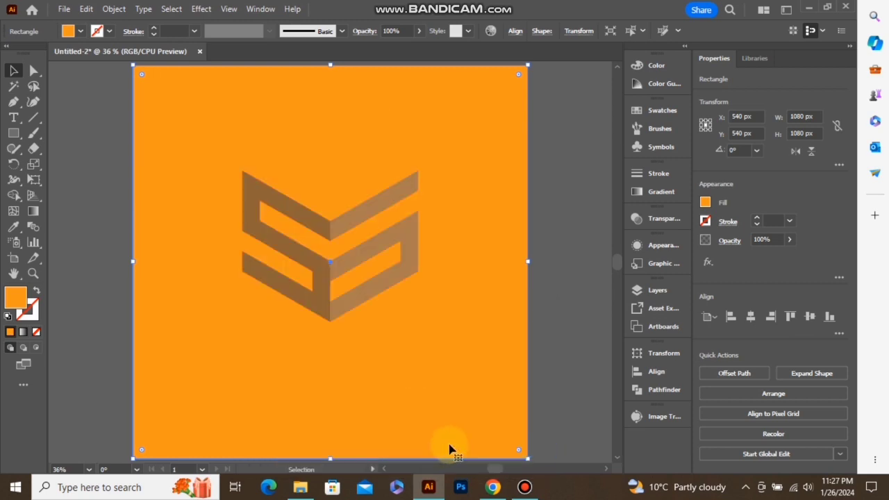
# Fill the background rectangle with a linear gradient and set its starting stop to purple R=102 G=45 B=145.
pyautogui.click(652, 192)
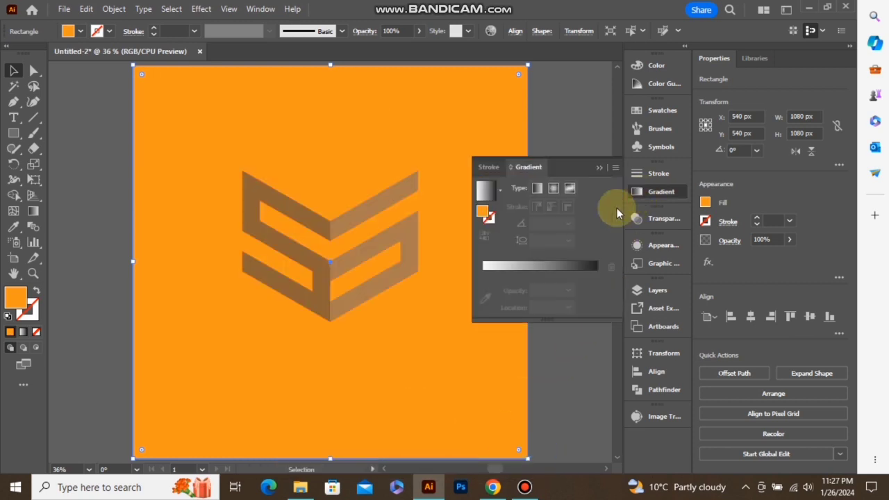
pyautogui.click(529, 264)
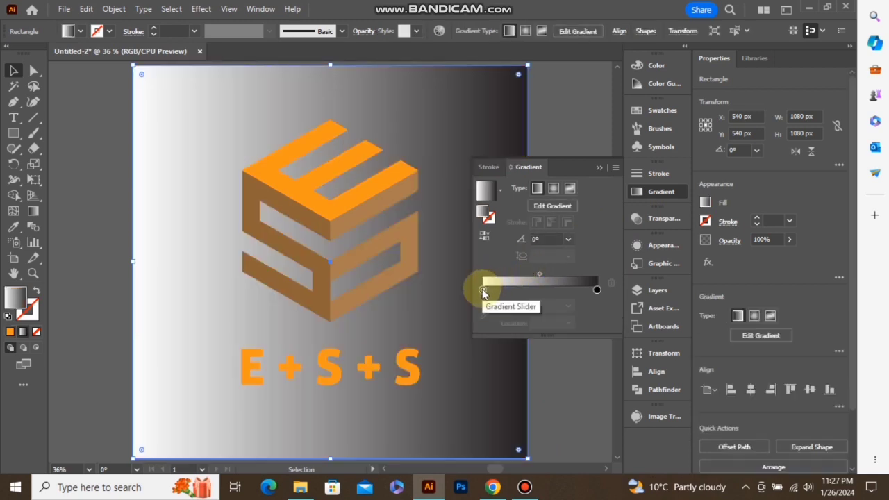
pyautogui.click(482, 289)
pyautogui.doubleClick(482, 289)
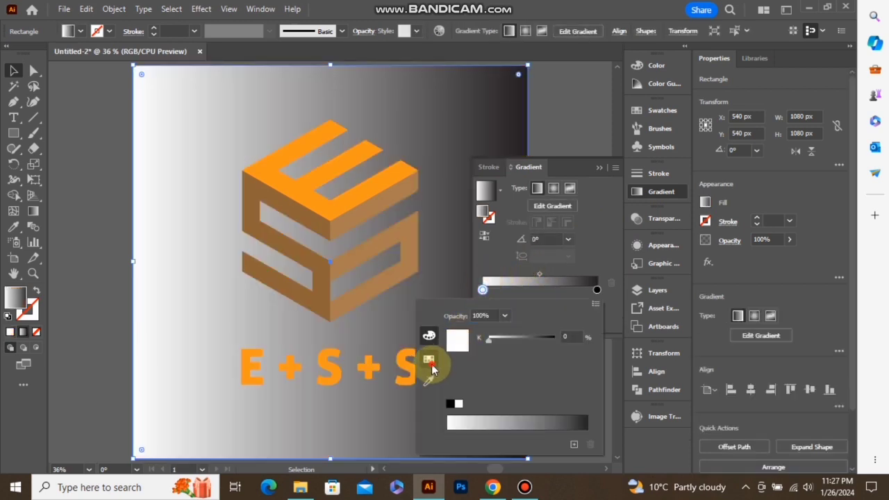
pyautogui.click(429, 362)
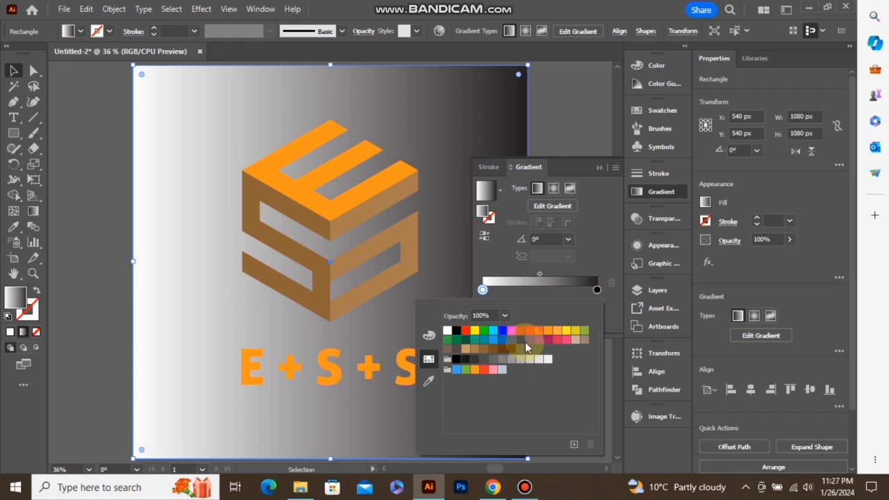
pyautogui.click(528, 339)
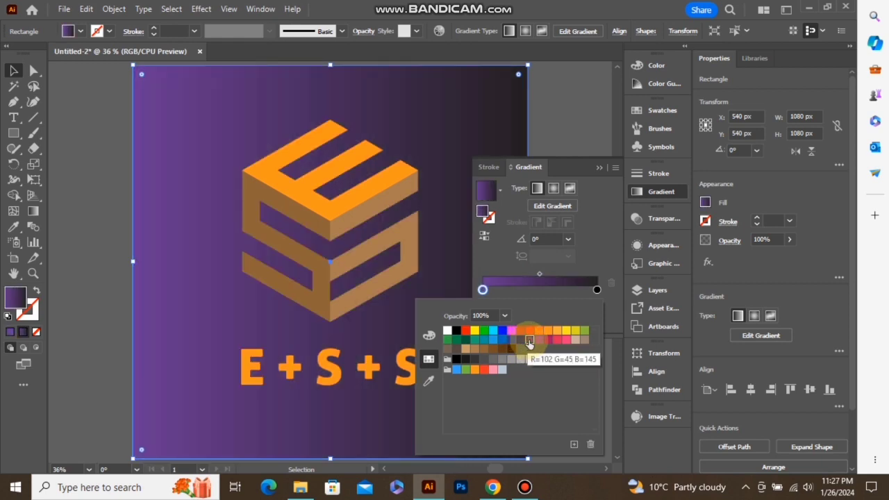
# Set the ending stop of the background gradient to the crimson swatch R=212 G=20 B=90.
pyautogui.click(597, 291)
pyautogui.doubleClick(596, 290)
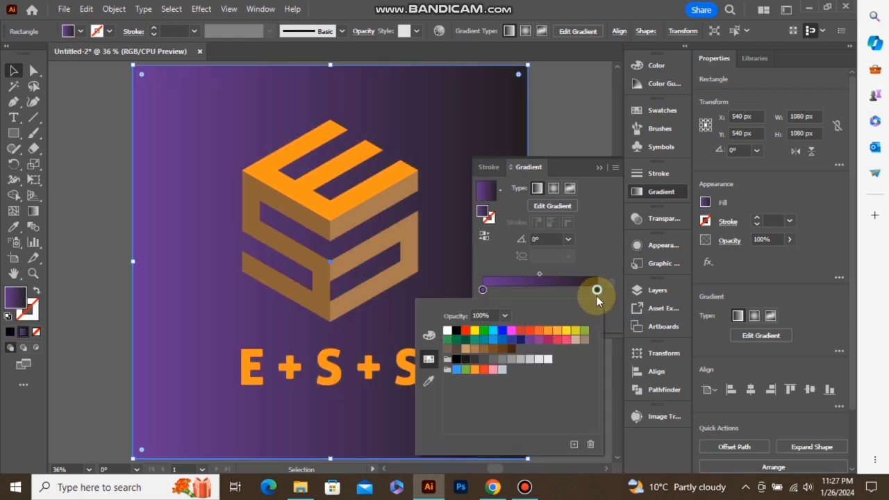
pyautogui.click(556, 338)
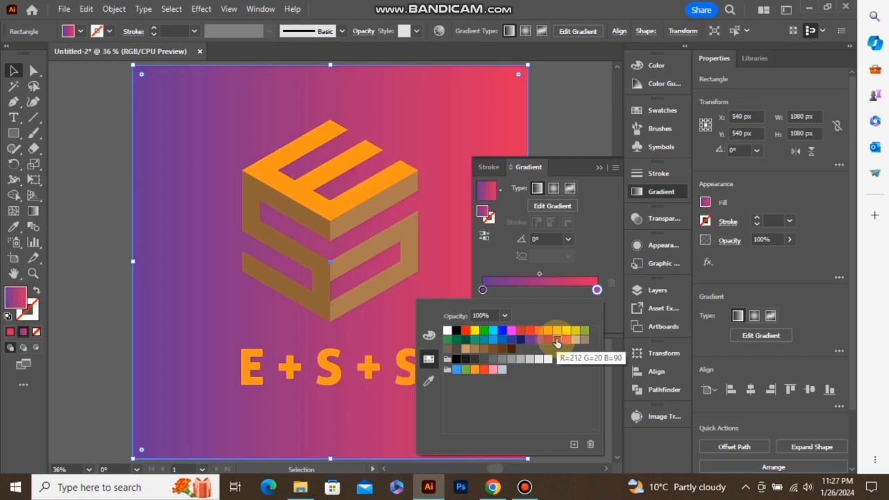
pyautogui.click(599, 245)
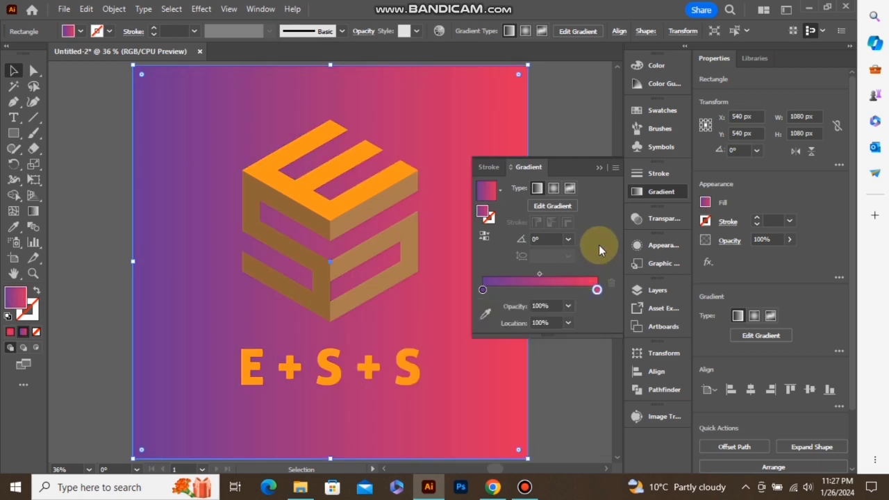
pyautogui.click(598, 169)
pyautogui.click(496, 218)
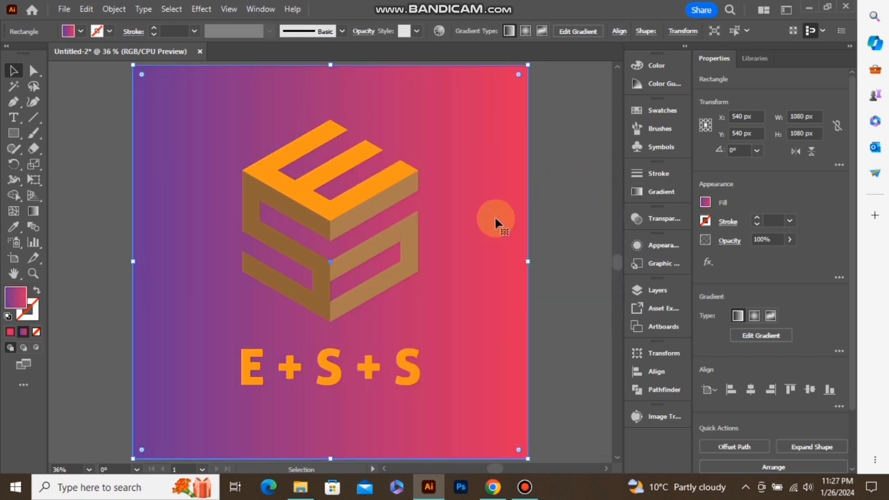
pyautogui.click(469, 204)
# Apply a Multiply drop shadow to the cube logo and caption with 60% opacity, 7 px X and Y offsets and 3 px blur.
pyautogui.moveTo(452, 119); pyautogui.dragTo(219, 405)
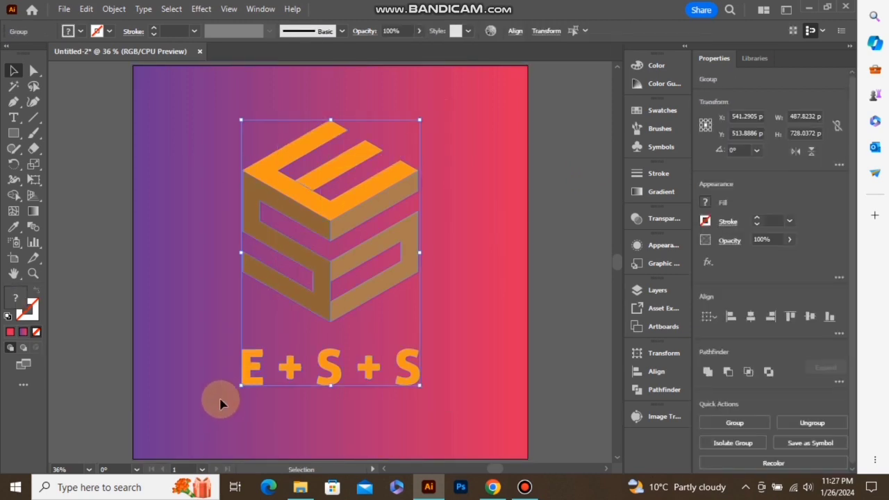
pyautogui.click(201, 9)
pyautogui.moveTo(293, 156)
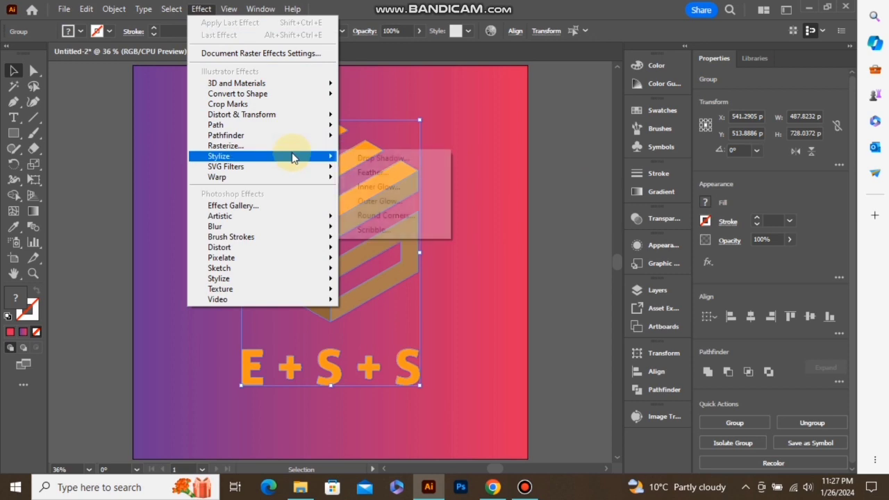
pyautogui.click(370, 160)
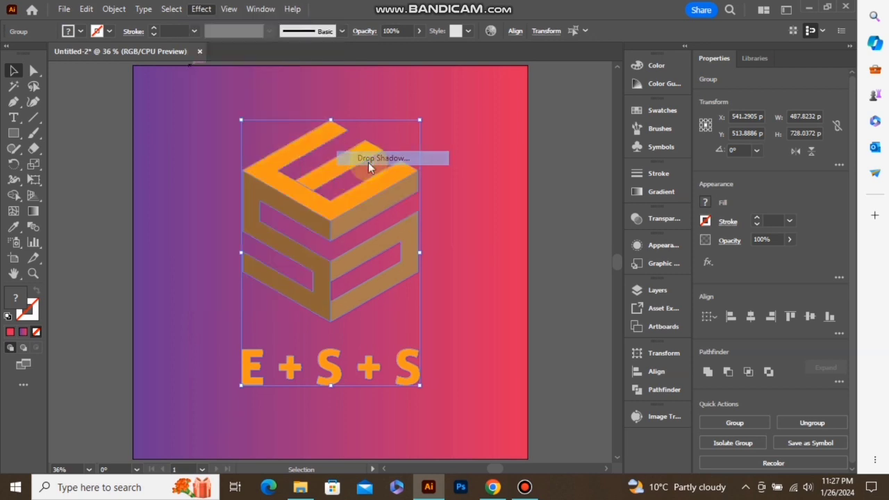
pyautogui.click(505, 150)
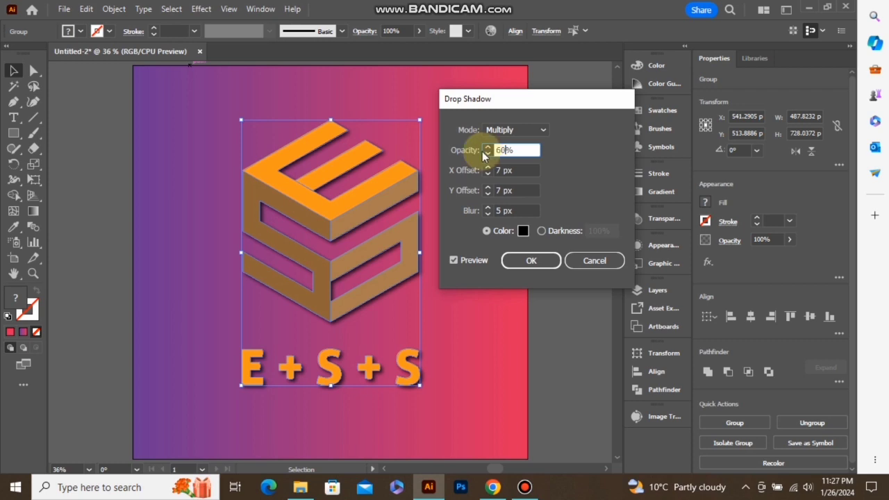
pyautogui.click(503, 211)
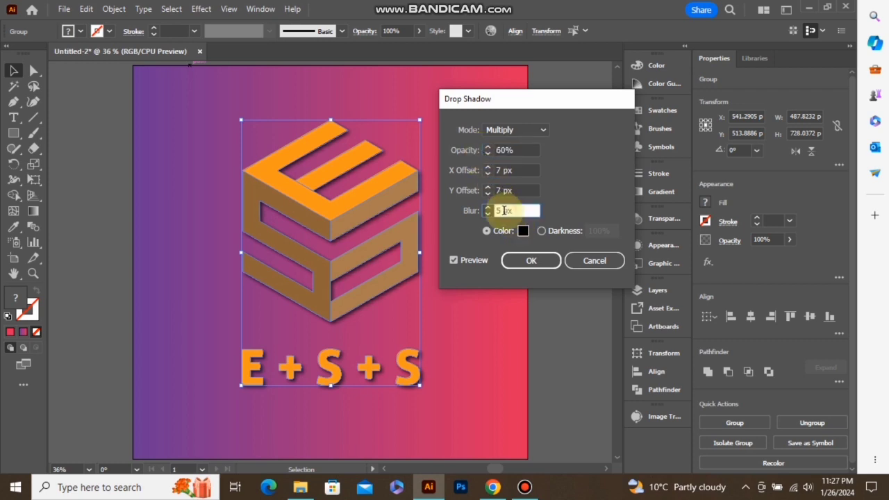
pyautogui.moveTo(501, 210); pyautogui.dragTo(484, 218)
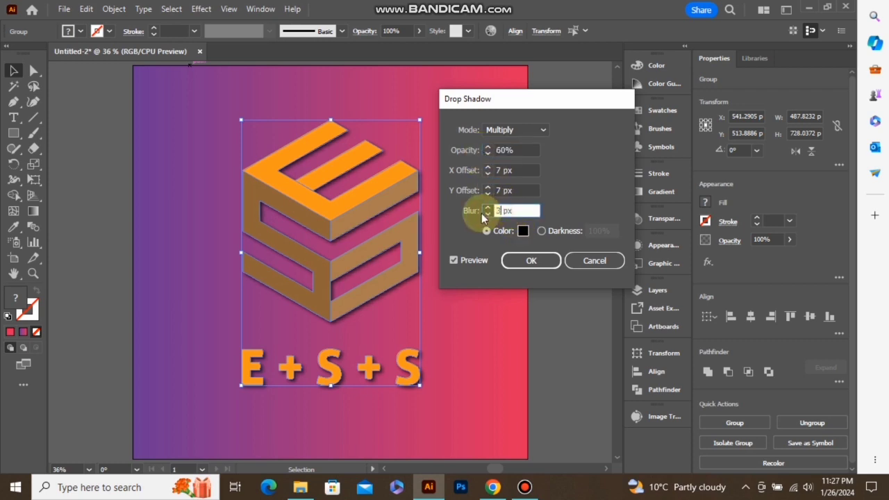
pyautogui.click(522, 261)
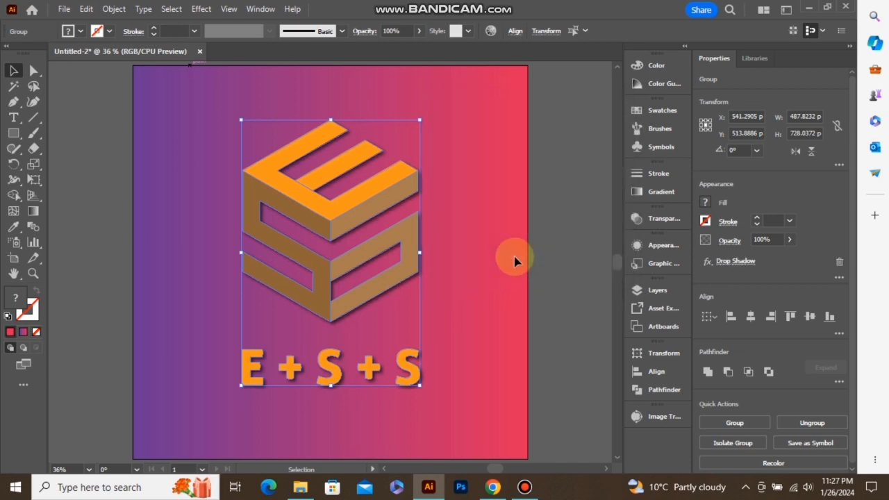
pyautogui.click(507, 258)
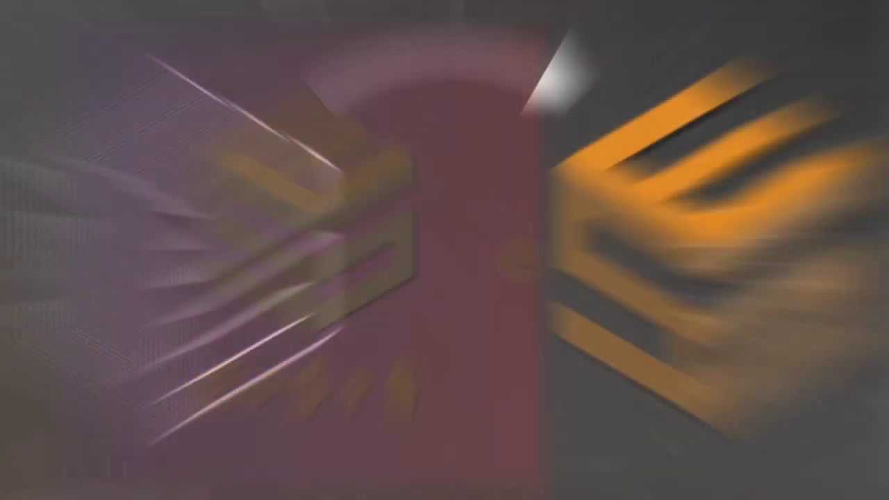